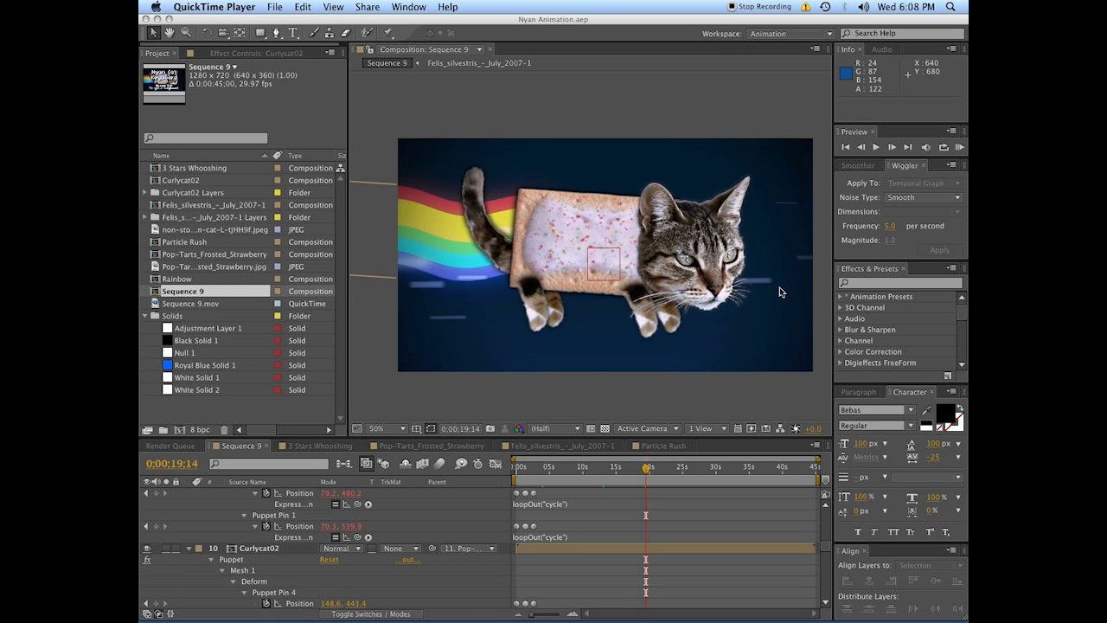
Step: Return to the Nyan Cat After Effects project and move the playhead to 0;00;26;00
left_click(668, 470)
left_click(690, 468)
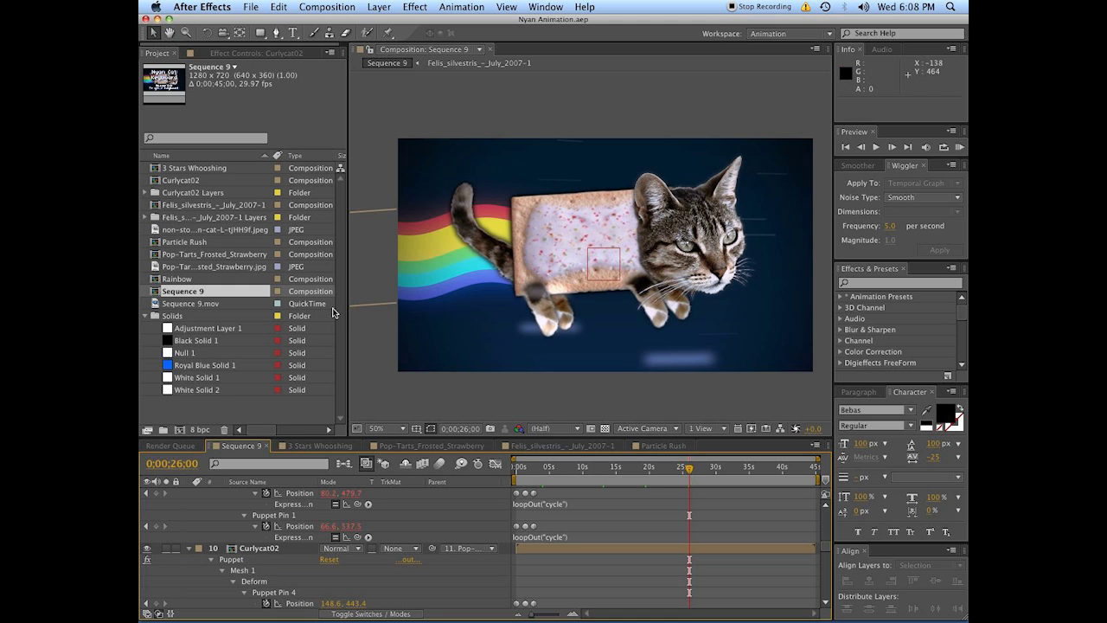
Step: Show Sequence 9's keyframed and loopOut("cycle") expression properties, then view them at 0;00;24;25
left_click(553, 471)
key("super+a")
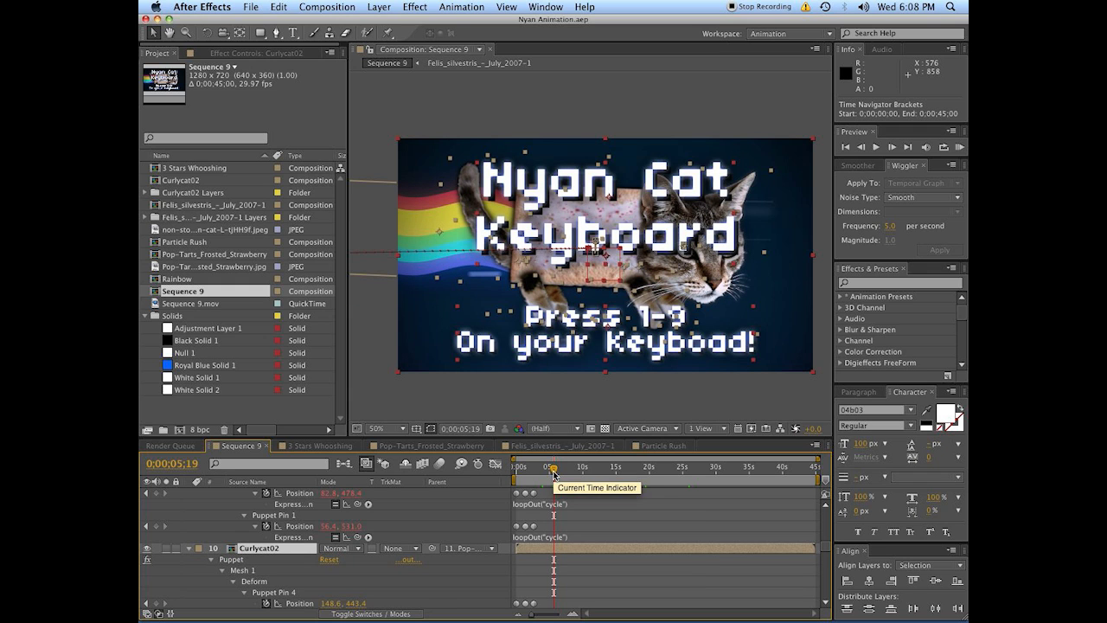
key("u")
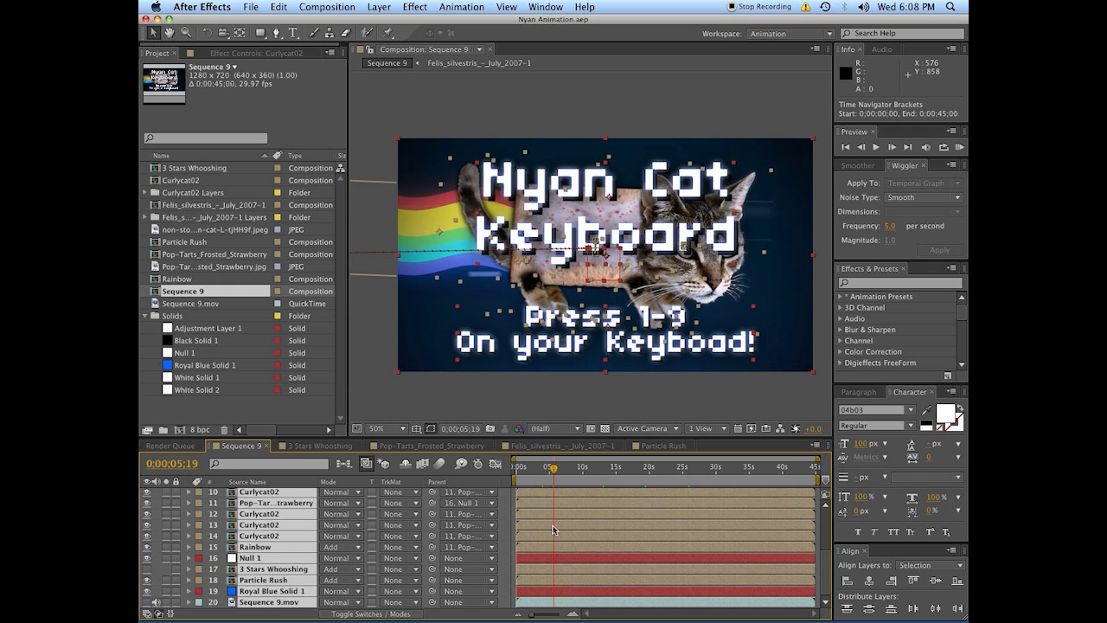
scroll(558, 519, "up", 5)
key("u")
left_click(592, 526)
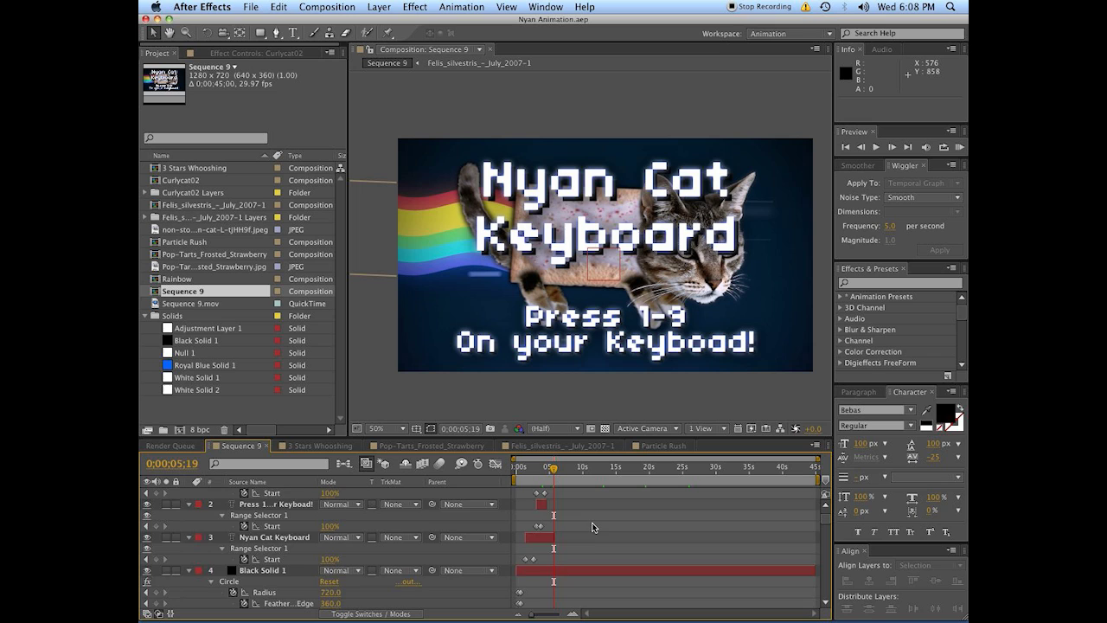
key("e")
key("e")
scroll(592, 526, "down", 2)
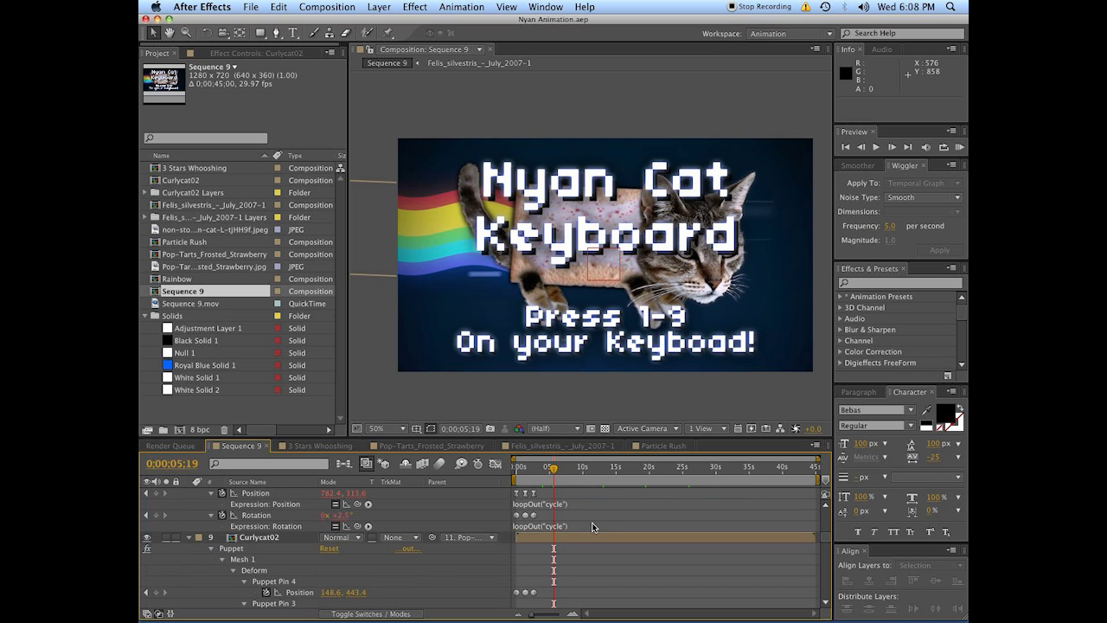
left_click(679, 476)
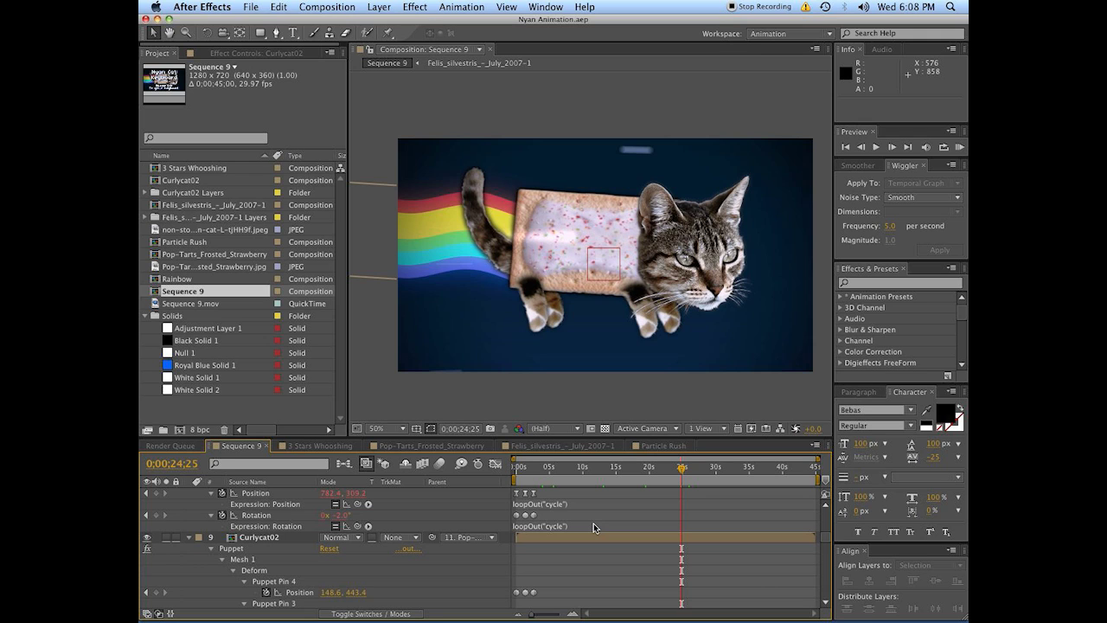
scroll(593, 523, "up", 1)
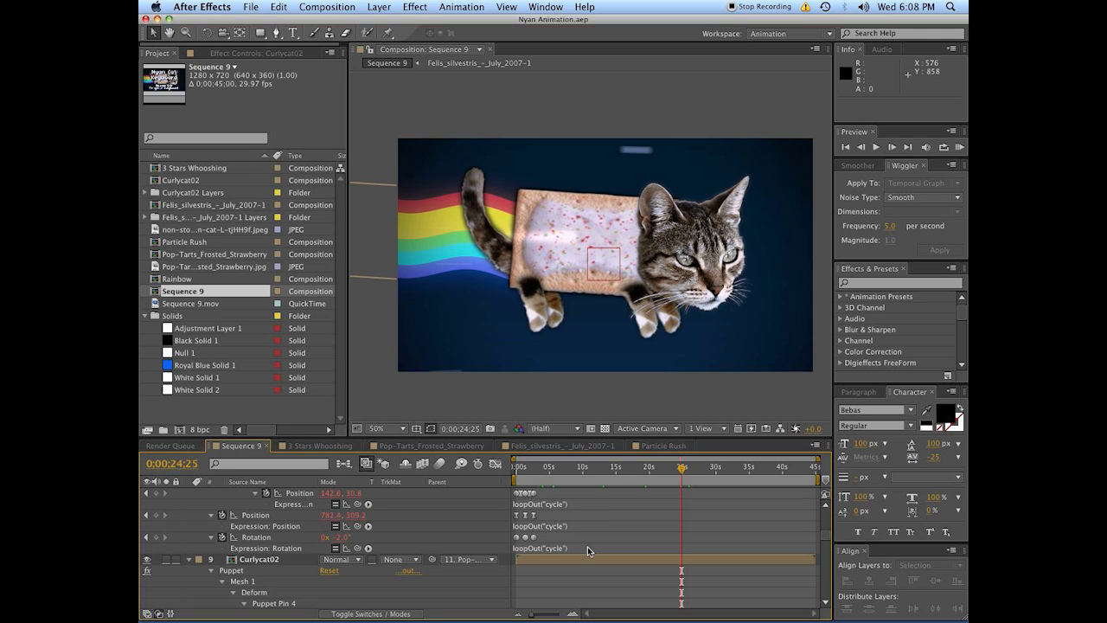
left_click(587, 546)
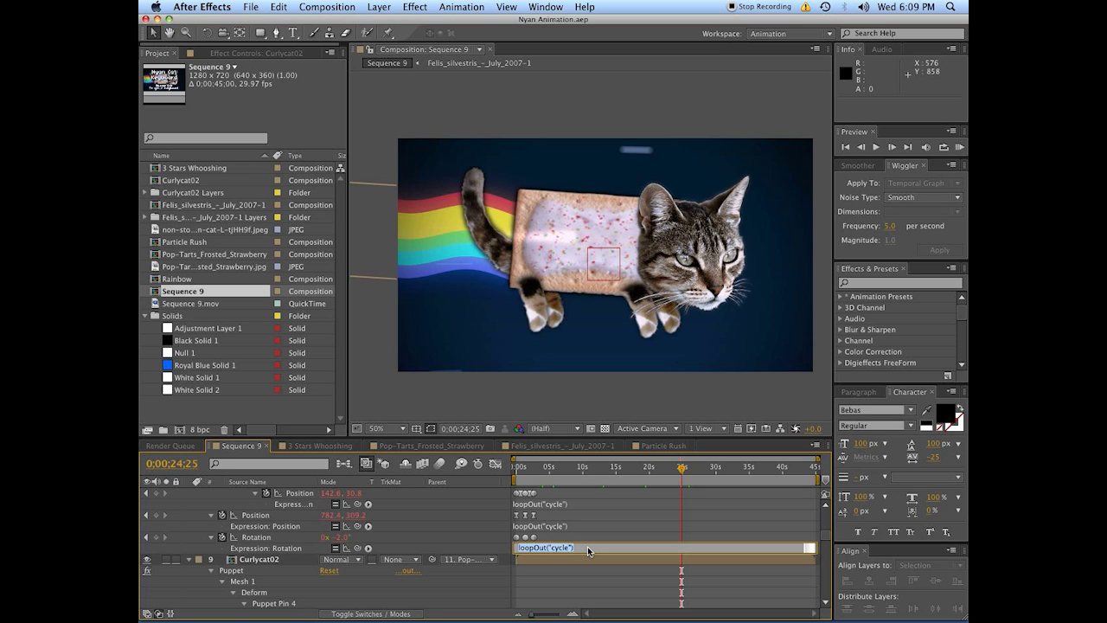
left_click(610, 519)
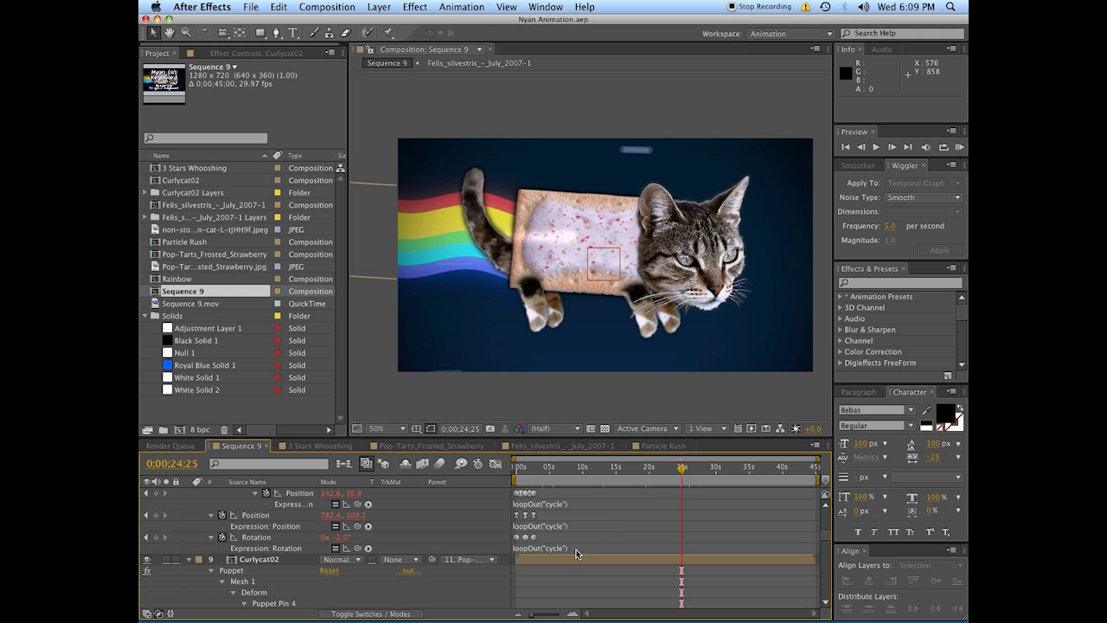
left_click(574, 546)
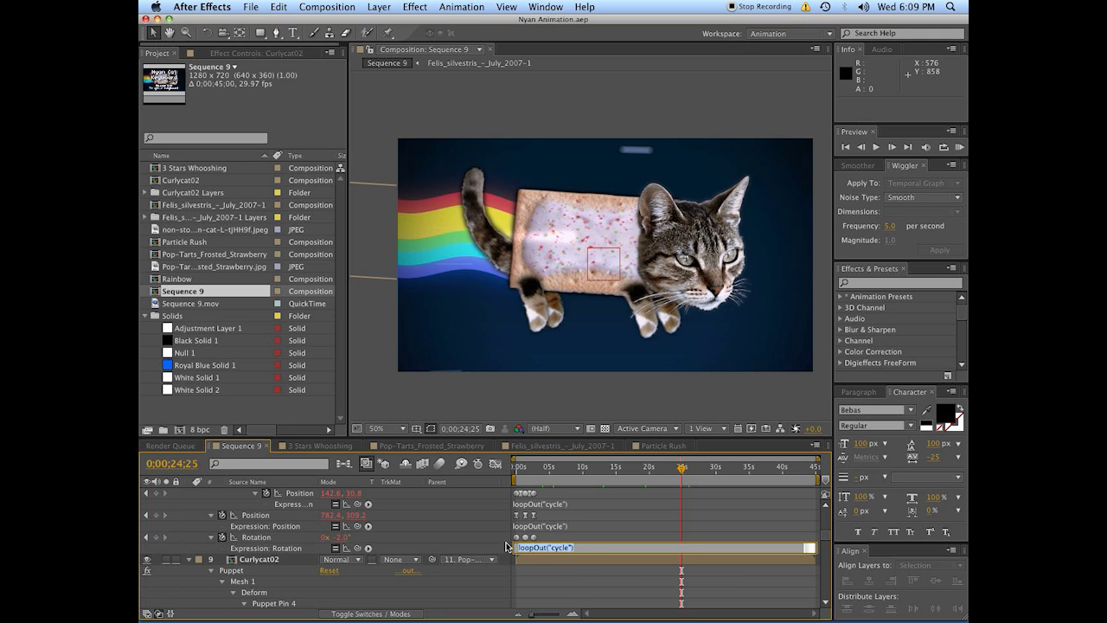
left_click(591, 538)
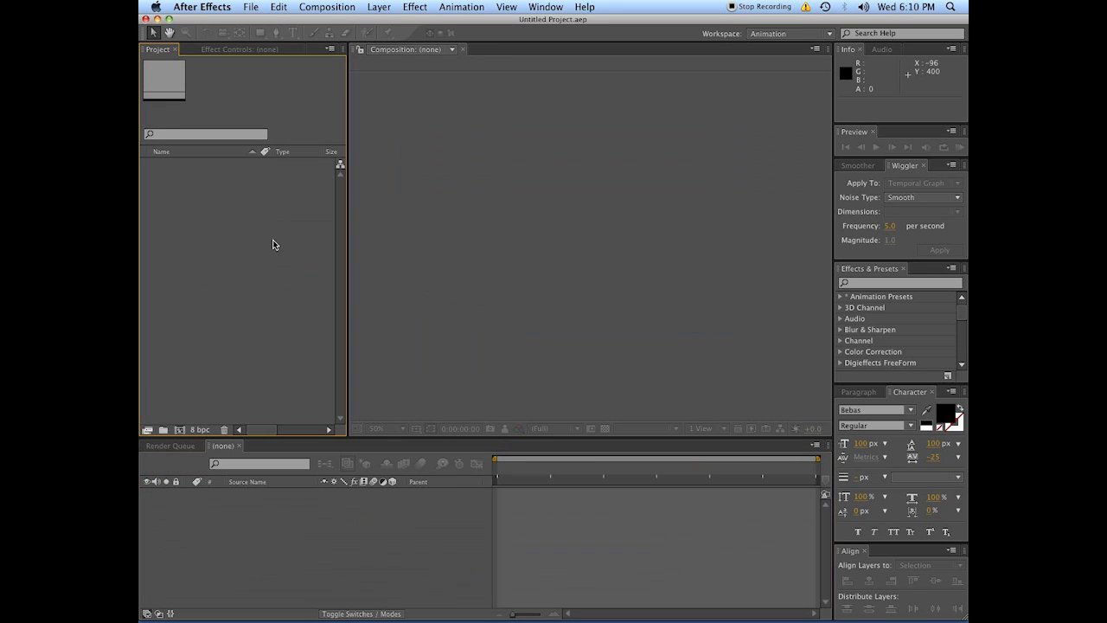
Step: Create Comp 1 (1280×720, 29.97 fps, 0;00;45;00) from the Project panel with default settings
right_click(259, 305)
key("Return")
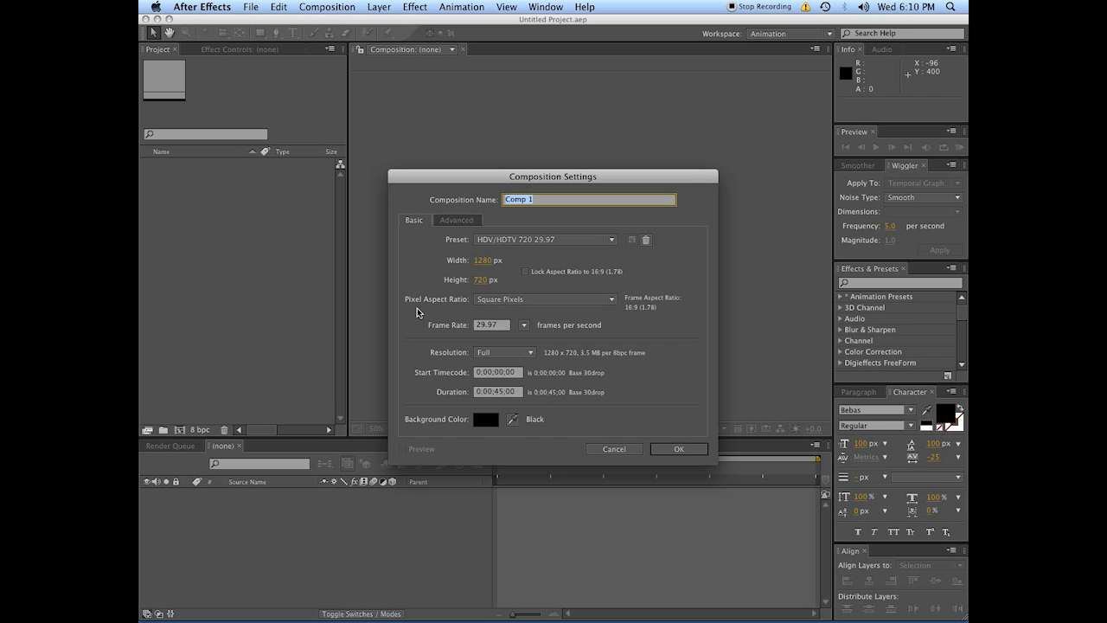
key("Return")
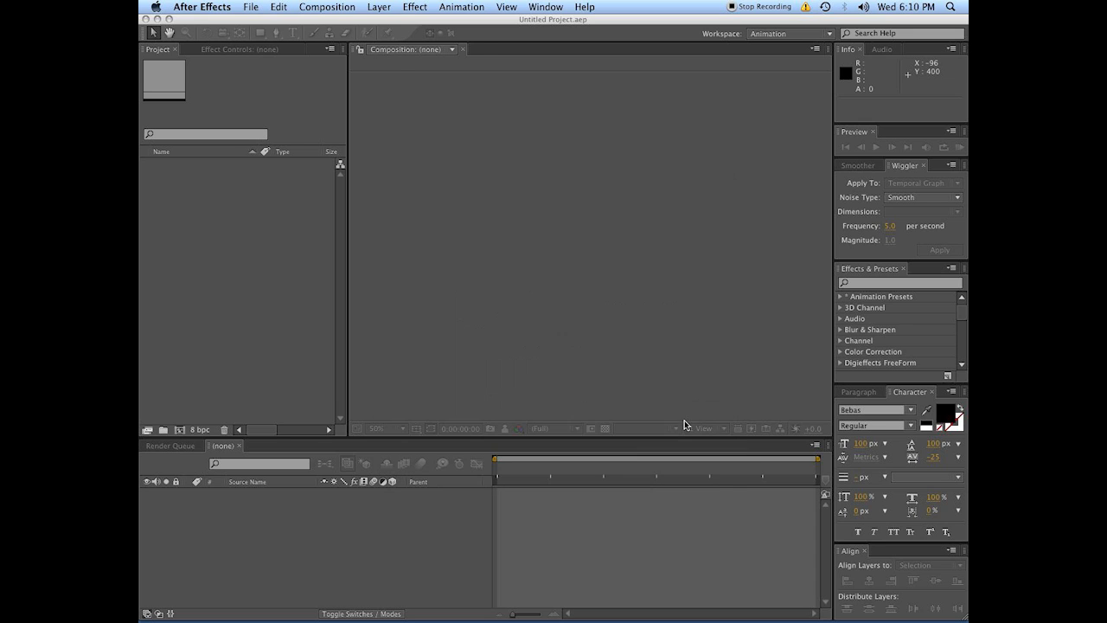
right_click(267, 489)
mouse_move(312, 498)
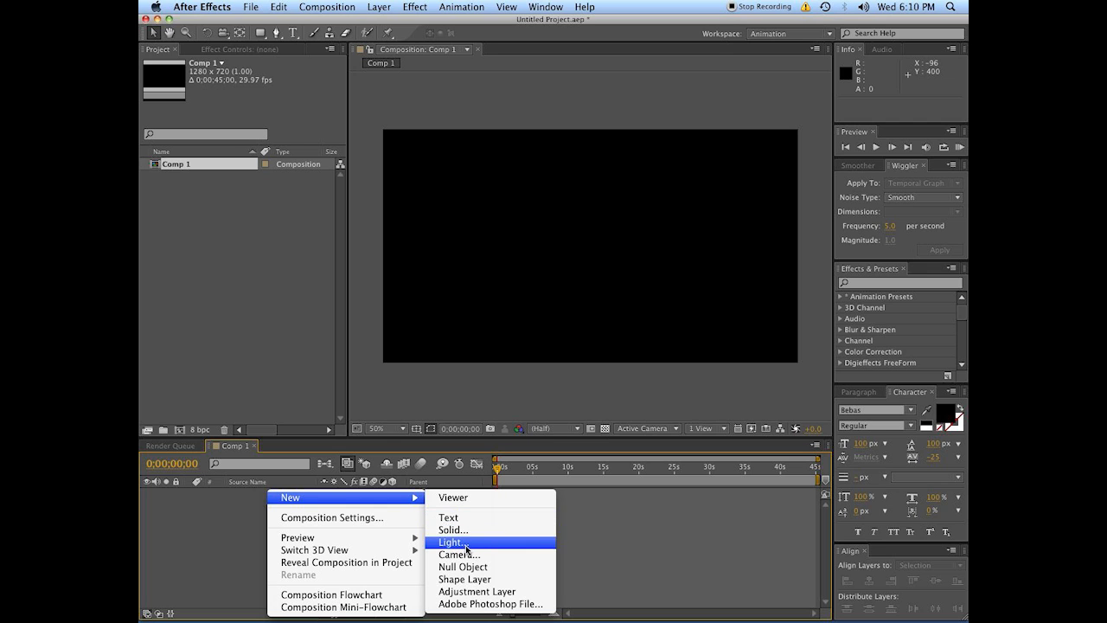
Step: Draw a white circle shape layer named Cycle at 640, 360 and add a Position expression
left_click(464, 578)
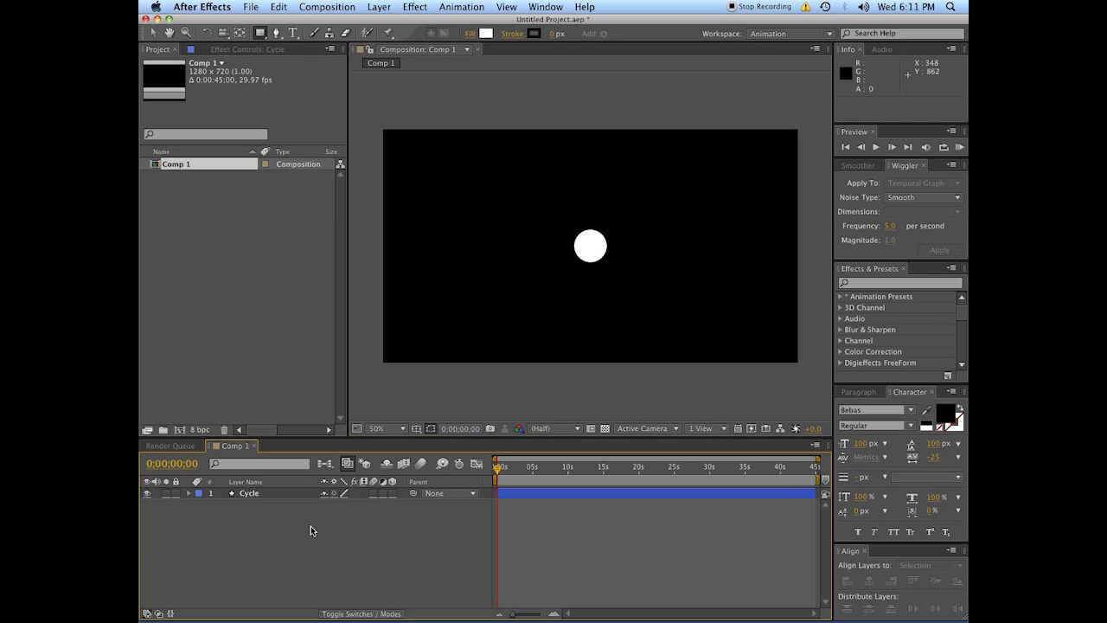
key("v")
left_click(595, 247)
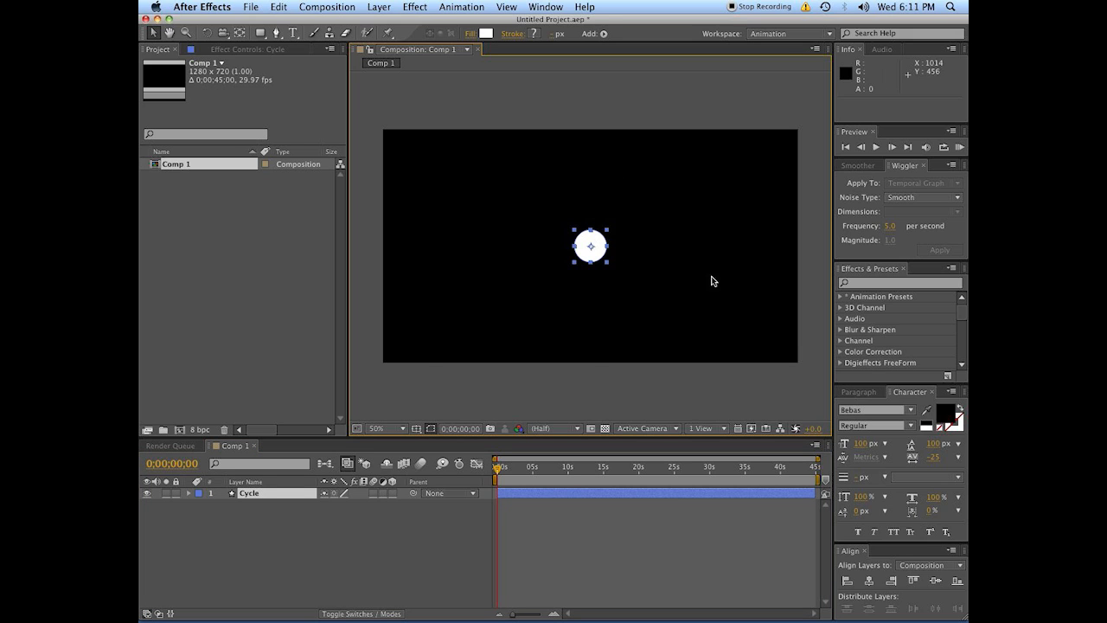
left_click(262, 499)
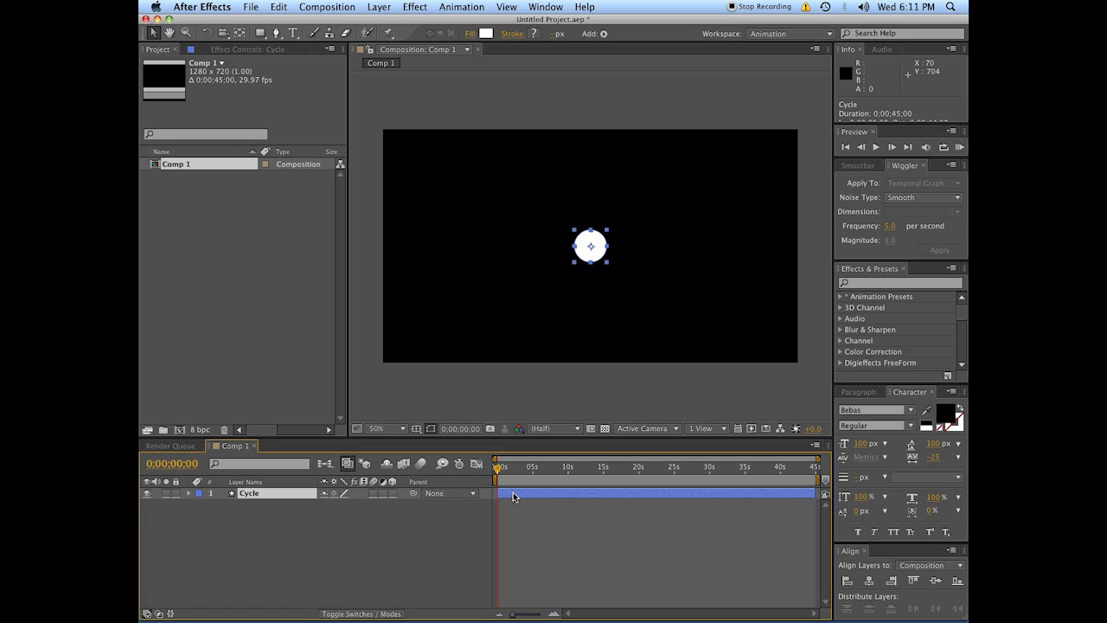
key("p")
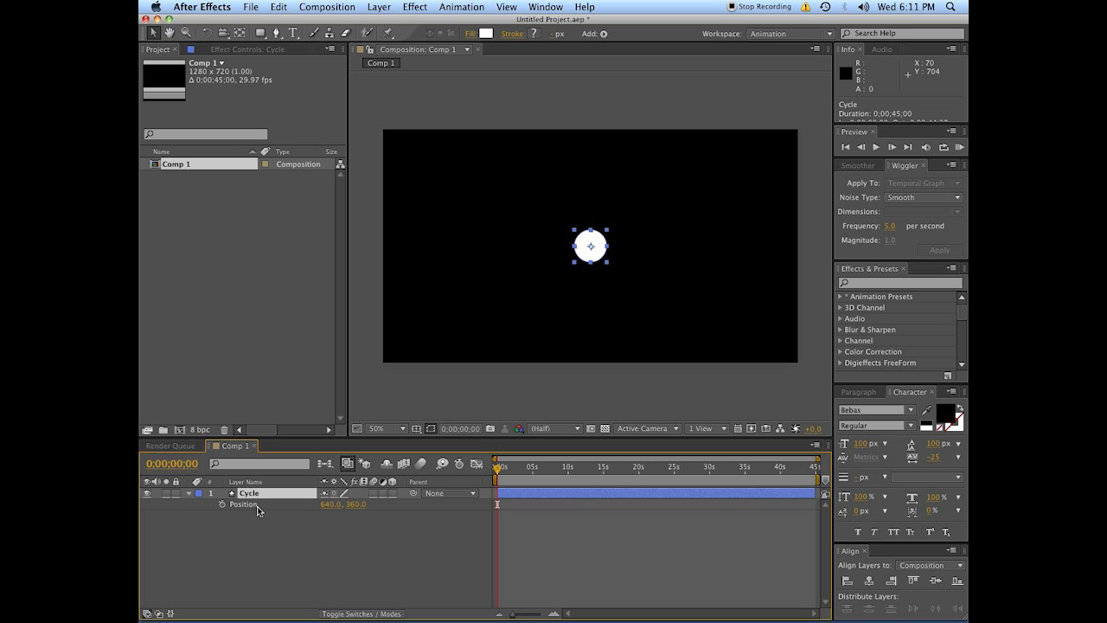
left_click(222, 504, "alt")
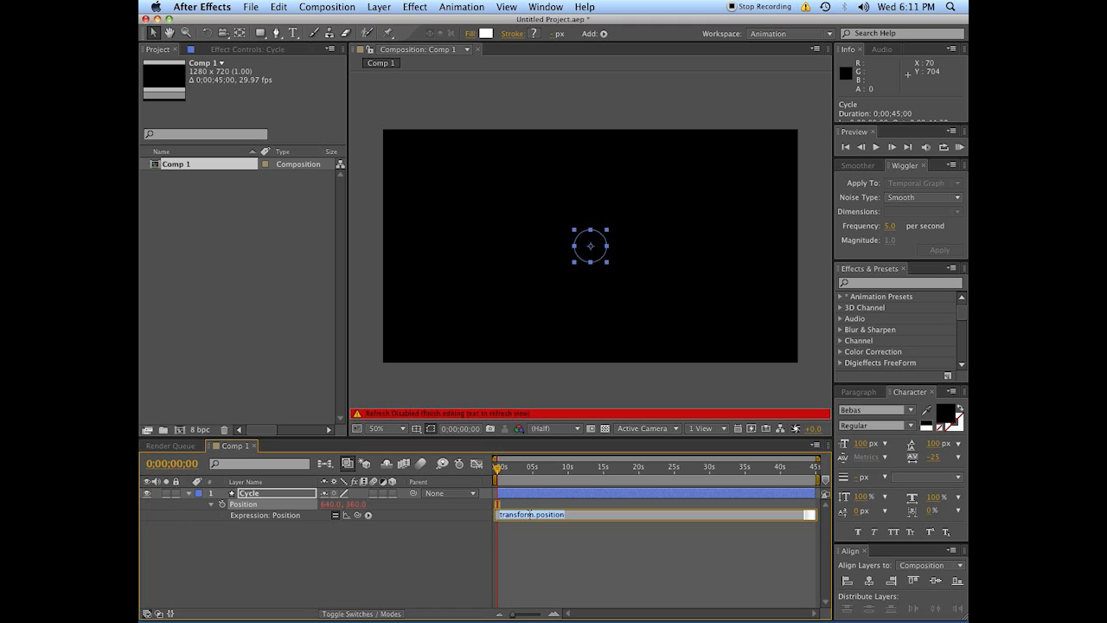
Step: Replace the default transform.position with loopOut("cycle"), dropping the 0 argument
type("loop")
type("Out")
type("(\"word\"")
type(")")
type(", 0")
double_click(534, 516)
type("how")
key("BackSpace")
key("BackSpace")
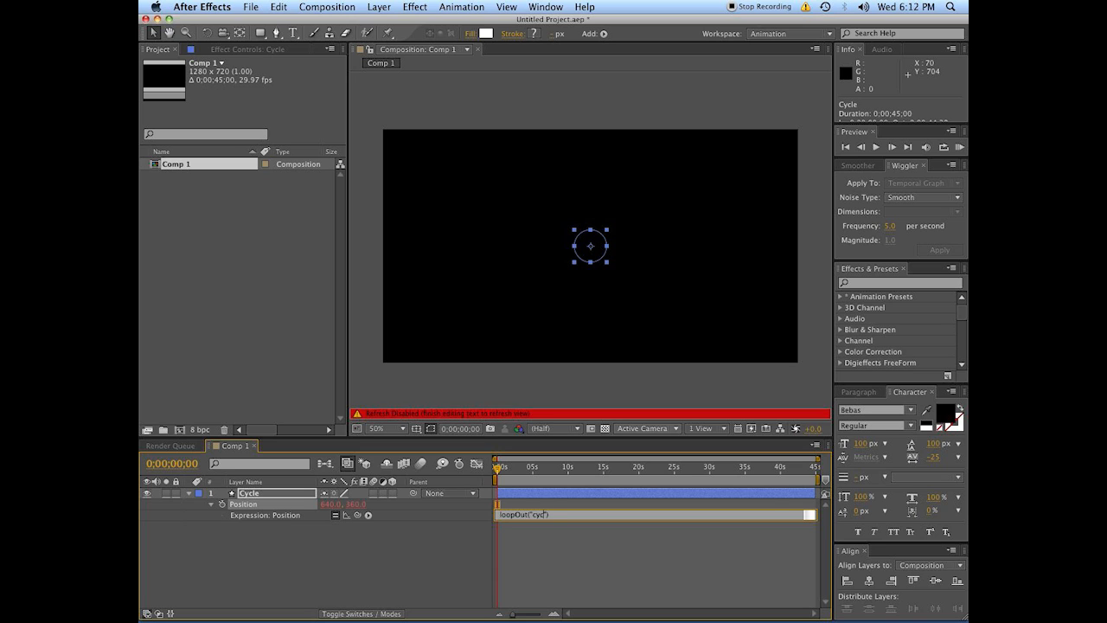
type("le")
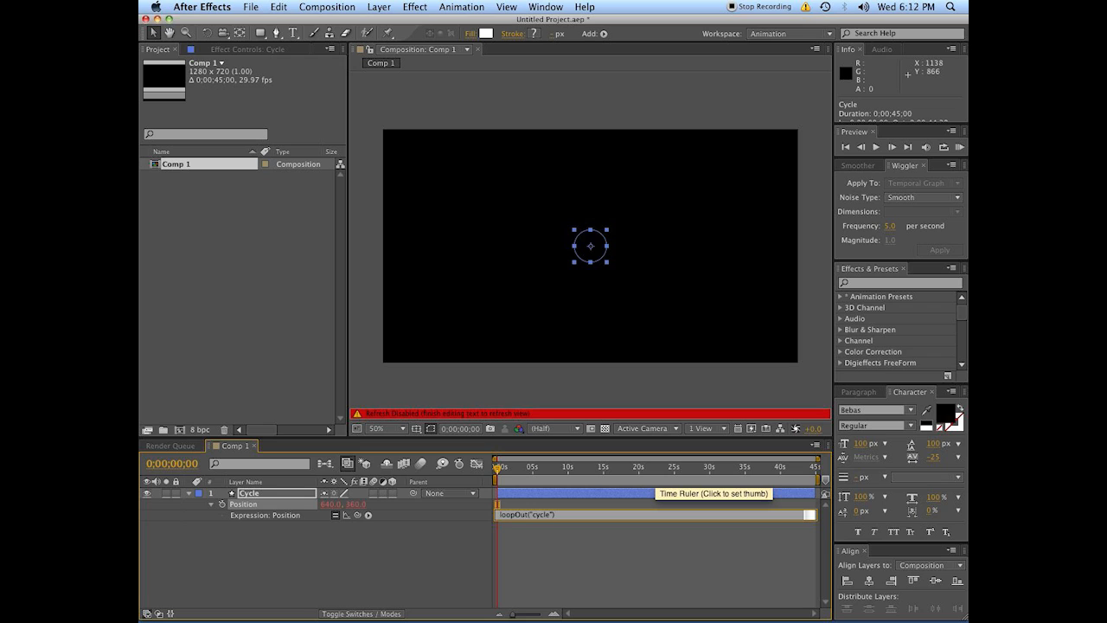
Step: Commit the expression and dismiss the warning that Position has no keyframes
left_click(654, 476)
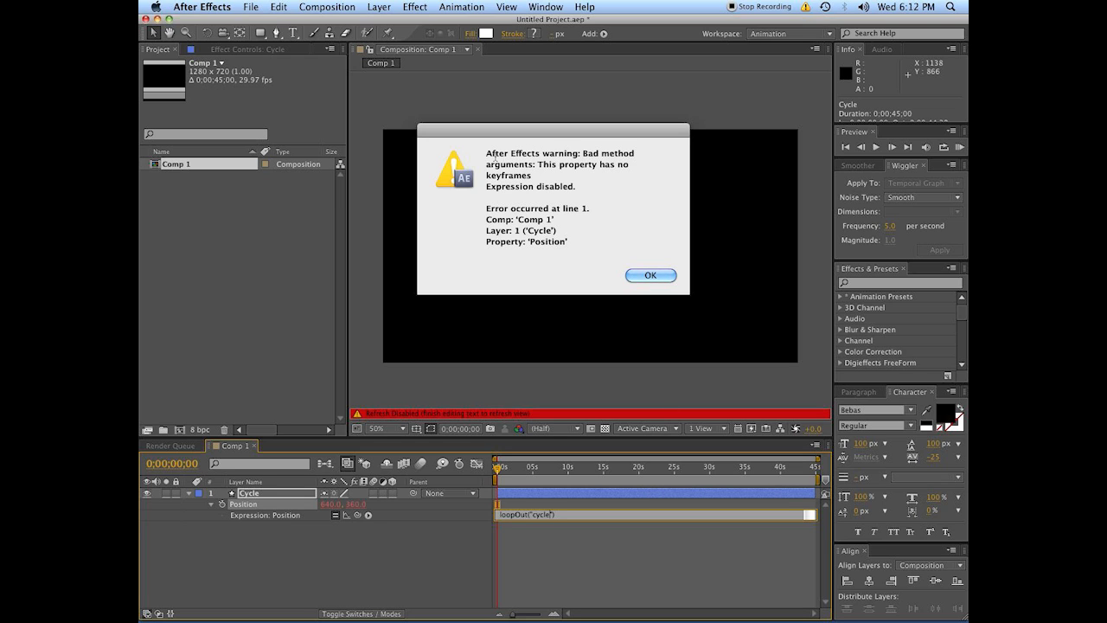
left_click_drag(493, 153, 570, 199)
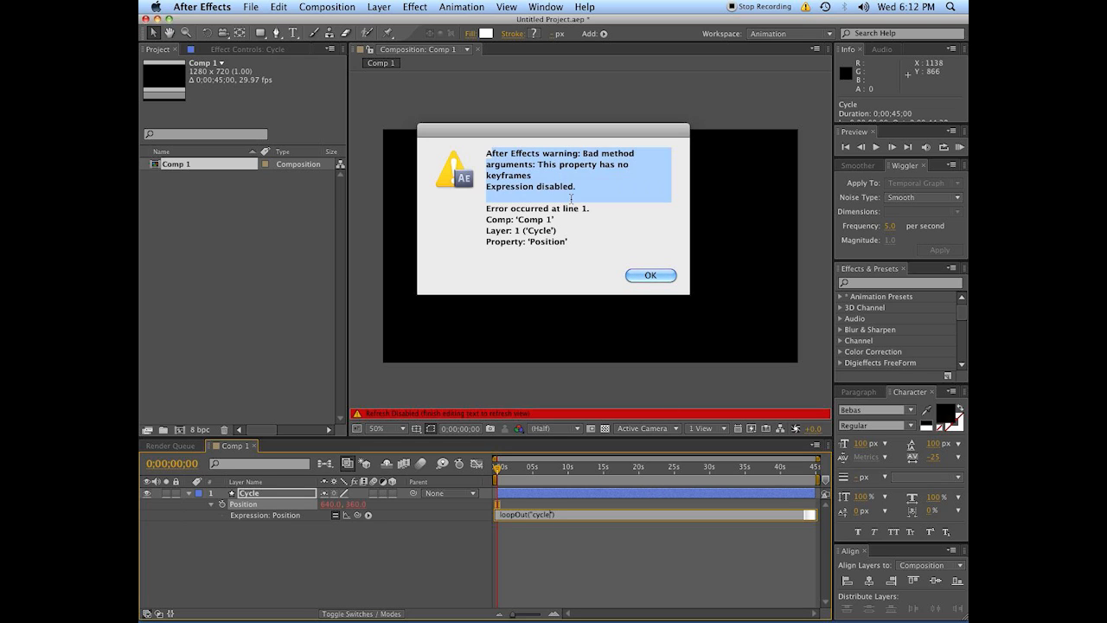
left_click(629, 274)
left_click(525, 494)
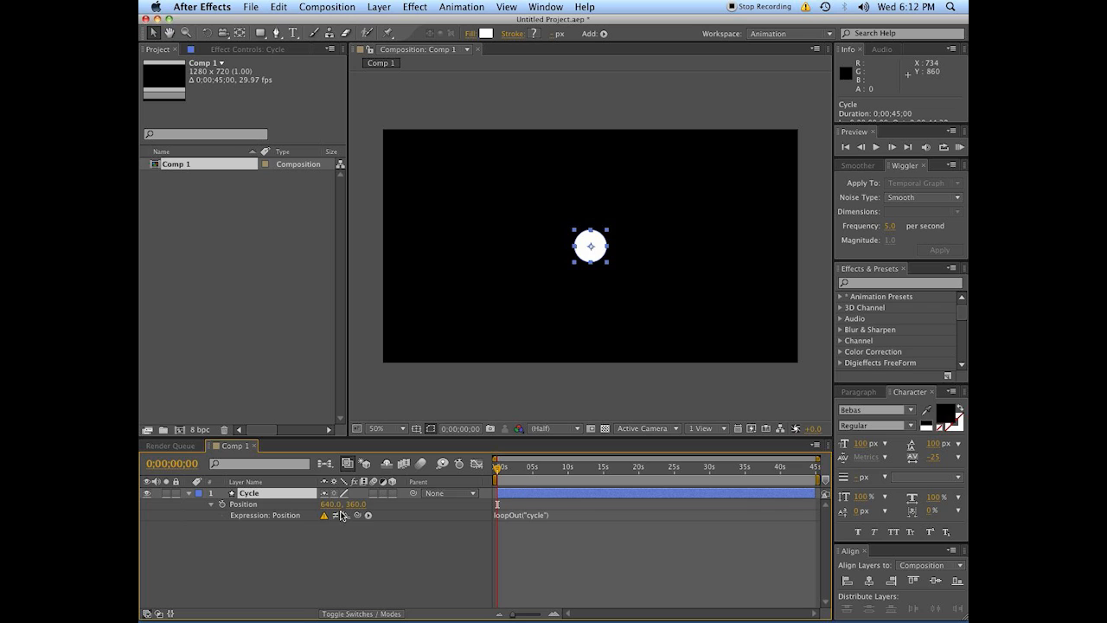
Step: Keyframe the circle's Position from centre at 0s to 1114, 360 at 0;00;00;10
left_click(222, 505)
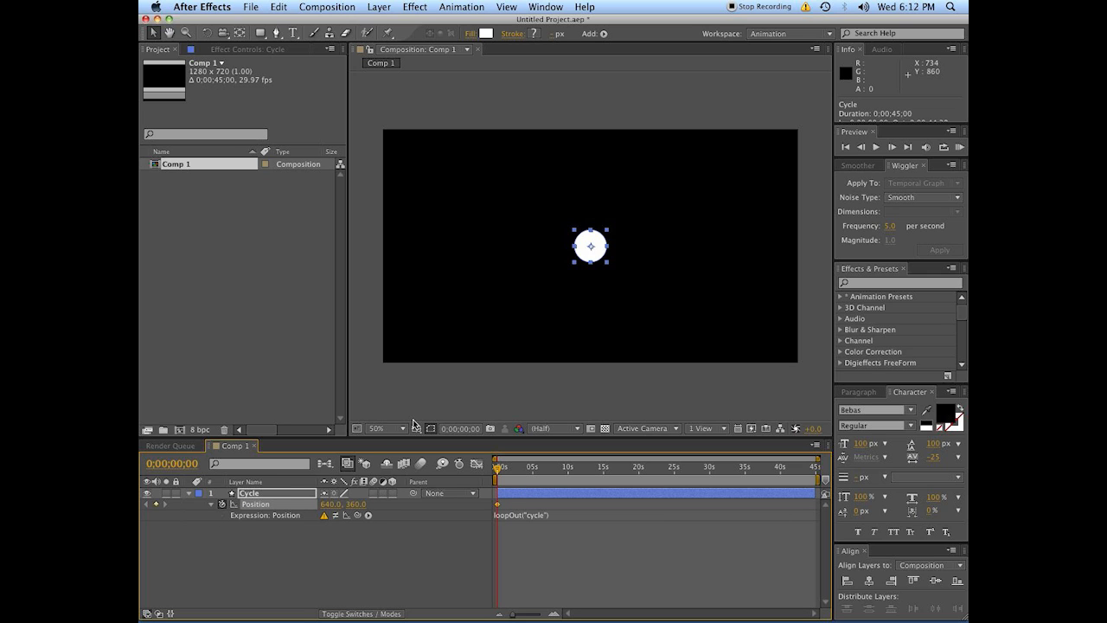
left_click(222, 506)
left_click(221, 506)
key("shift+Page_Down")
left_click(156, 504)
left_click_drag(595, 262, 749, 261)
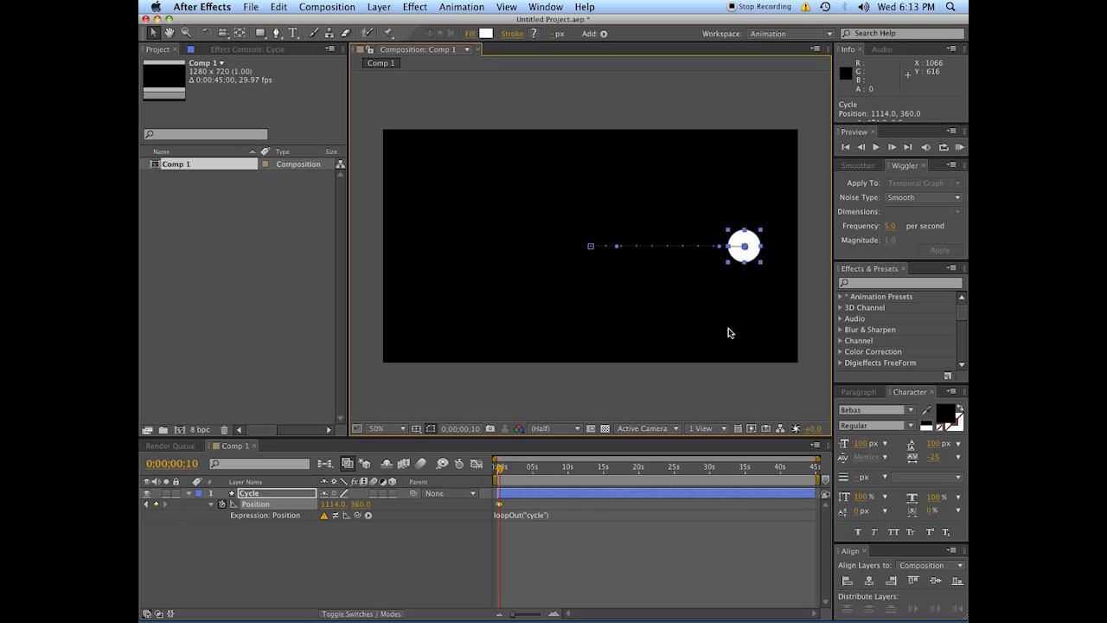
left_click(458, 567)
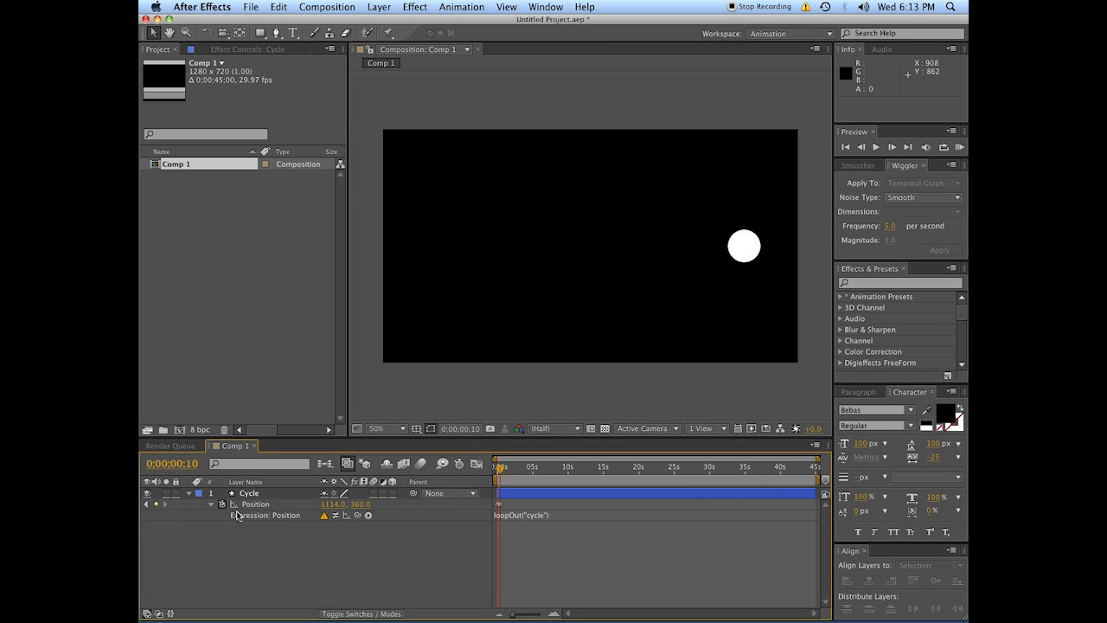
Step: Zoom the timeline to the keyframes, enable the loopOut expression, and scrub to check the loop
left_click(555, 614)
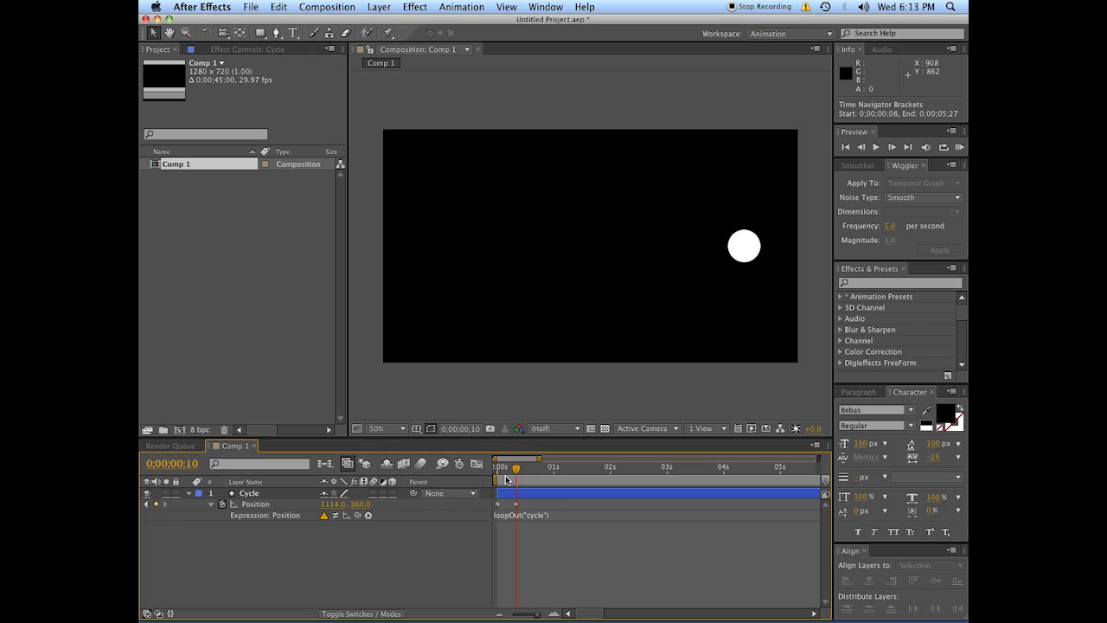
mouse_move(510, 472)
left_mouse_down()
mouse_move(474, 474)
mouse_move(518, 478)
left_mouse_up()
left_click(336, 514)
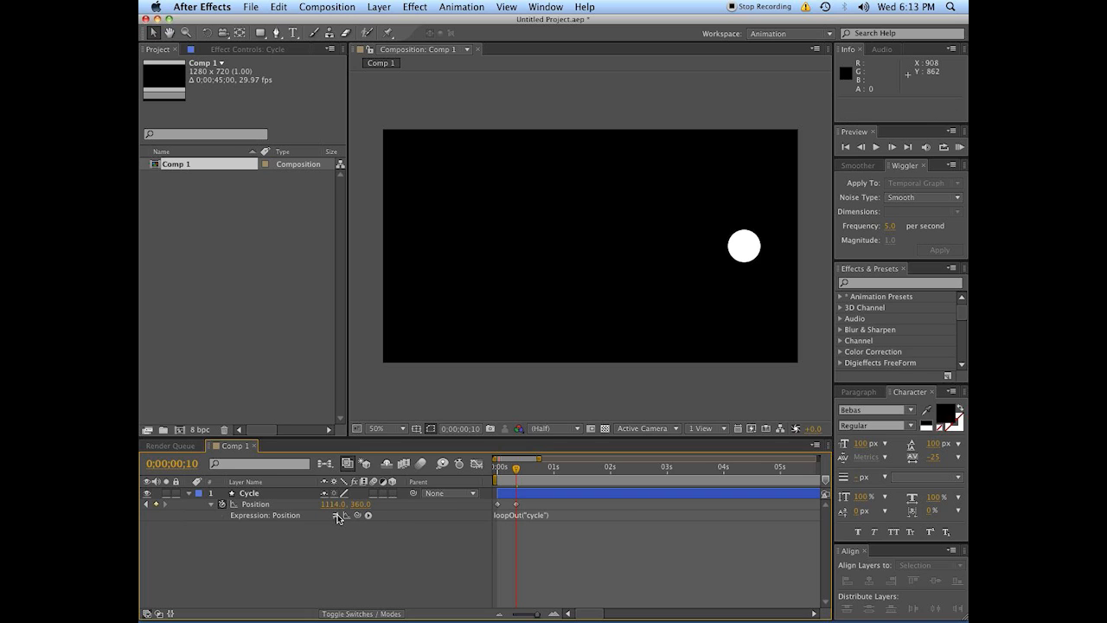
left_click(500, 473)
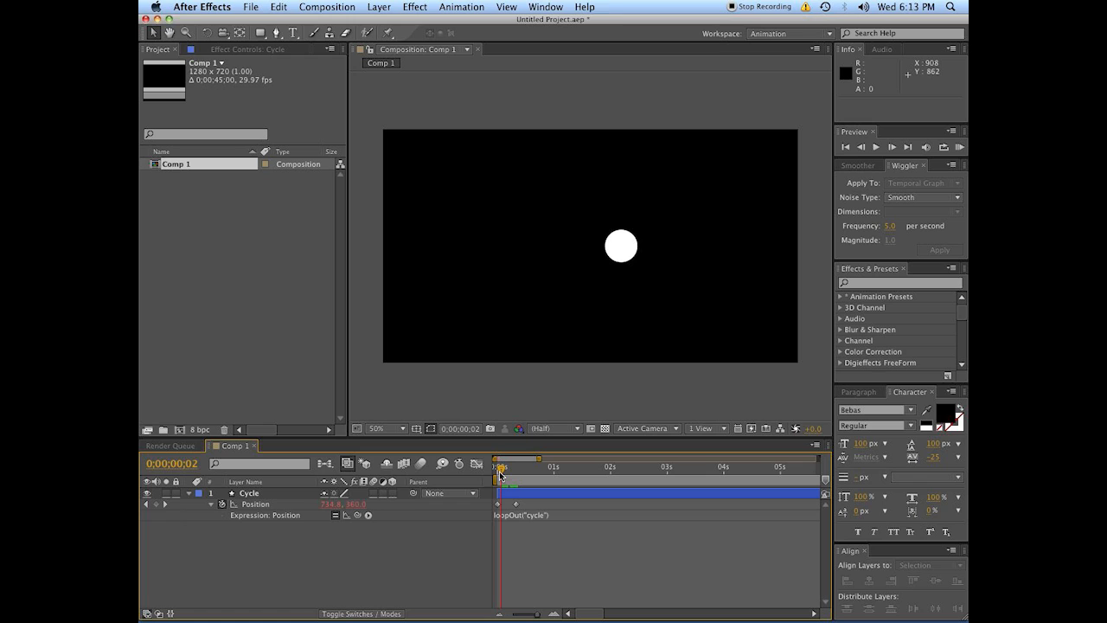
left_click_drag(500, 473, 517, 481)
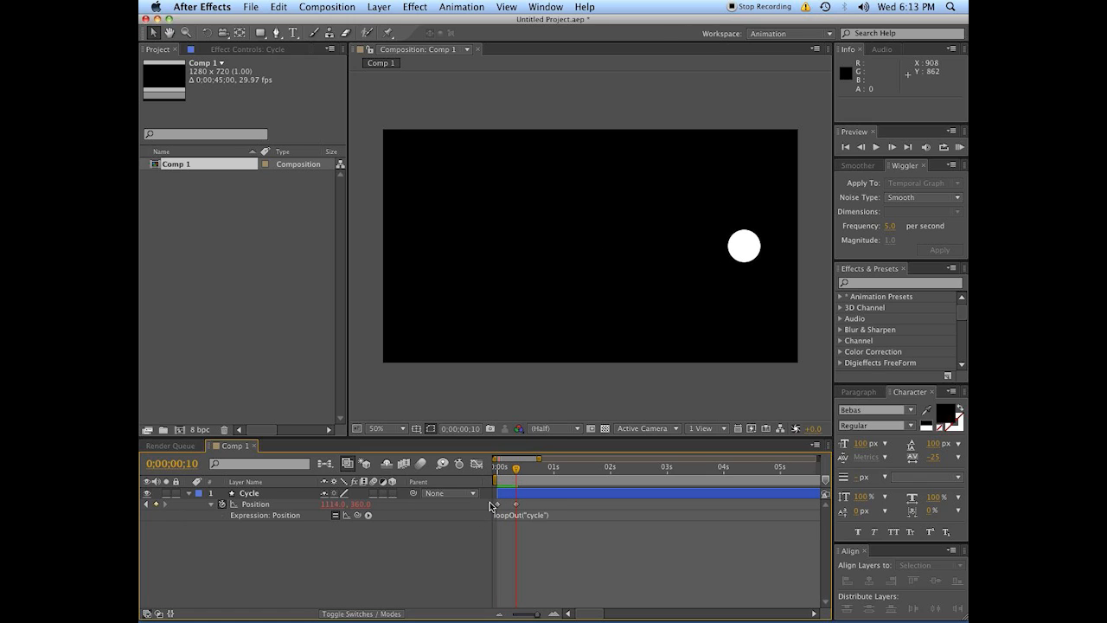
Step: Preview the loop, then raise the circle's whole path so its end keyframe sits at 1114, 84
key("space")
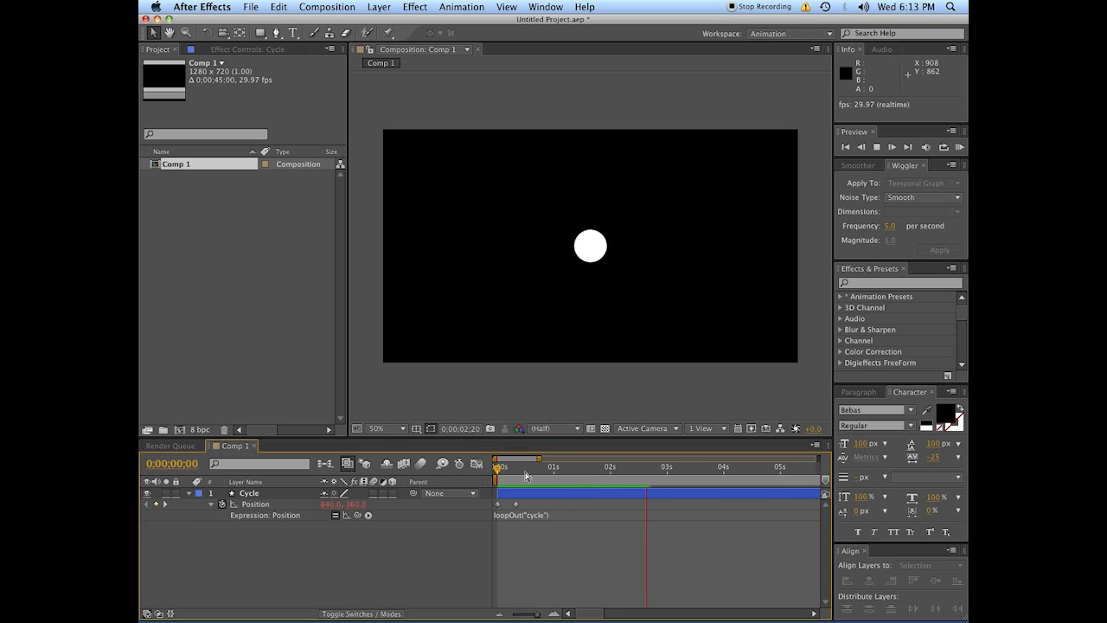
key("space")
mouse_move(564, 469)
left_mouse_down()
mouse_move(501, 469)
mouse_move(553, 469)
left_mouse_up()
left_click(515, 506)
key("space")
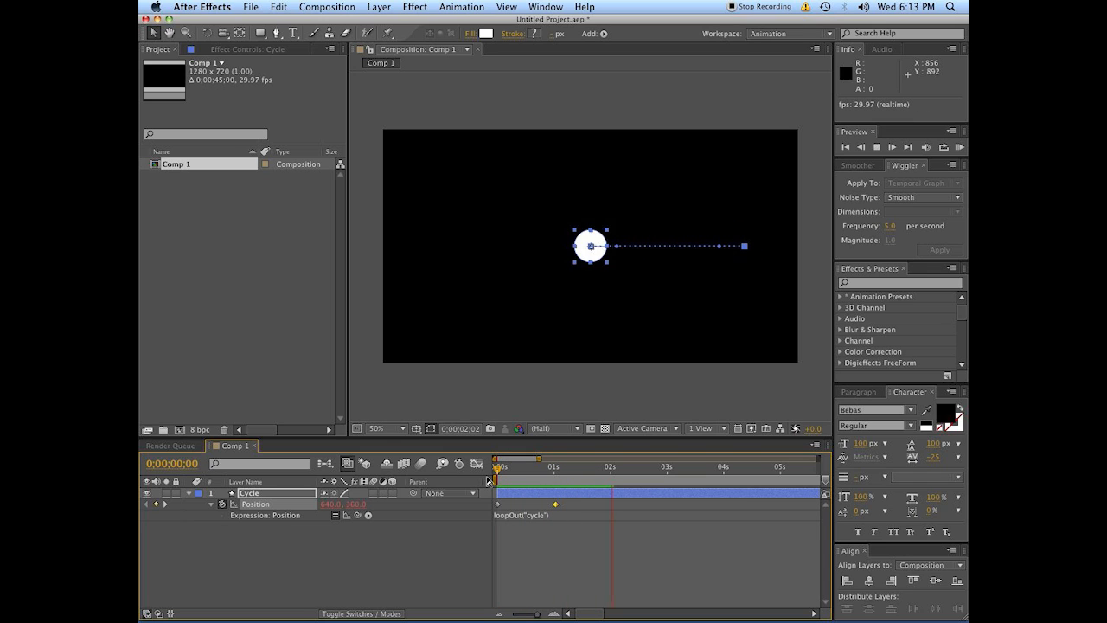
key("space")
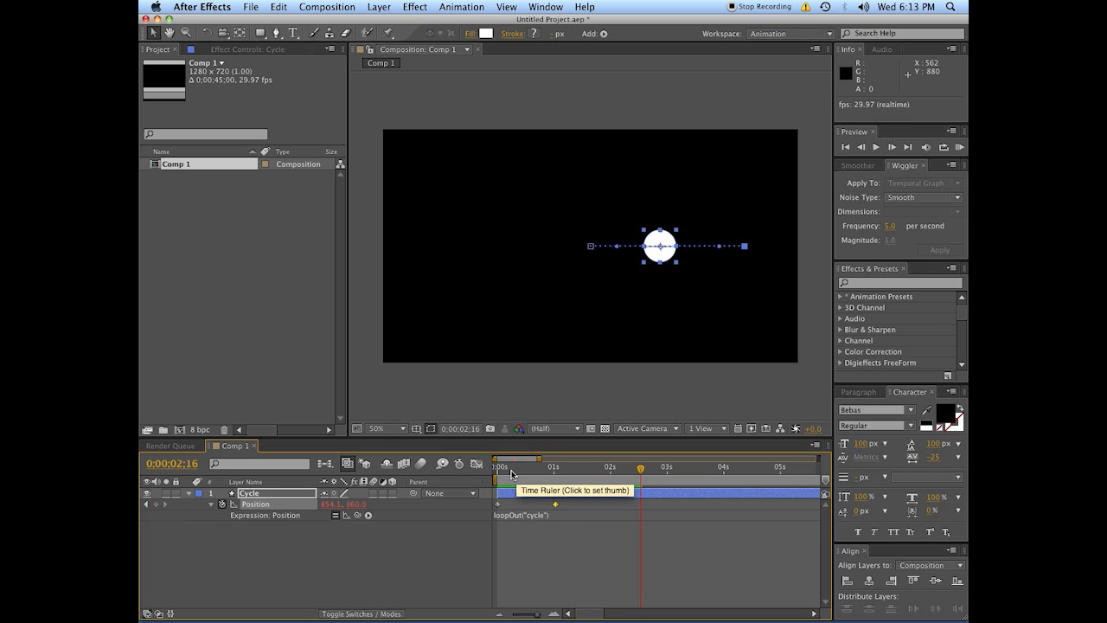
left_click_drag(507, 469, 490, 504)
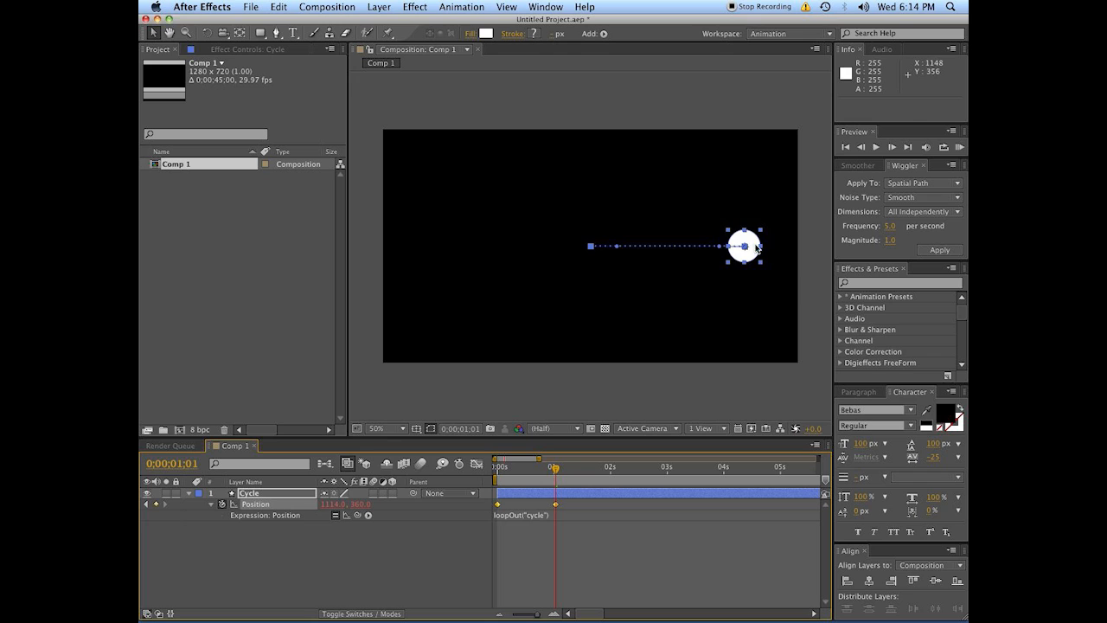
left_click_drag(757, 249, 761, 154)
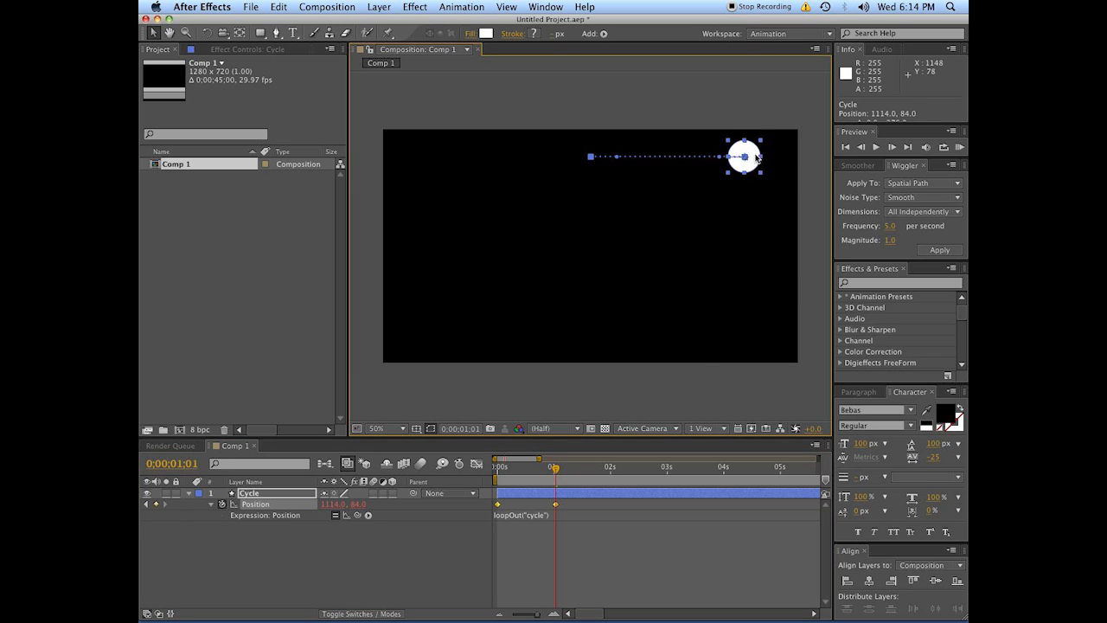
Step: Add a CYCLE text label and drag the duplicated circle and label down to a second row
left_click(397, 577)
key("super+t")
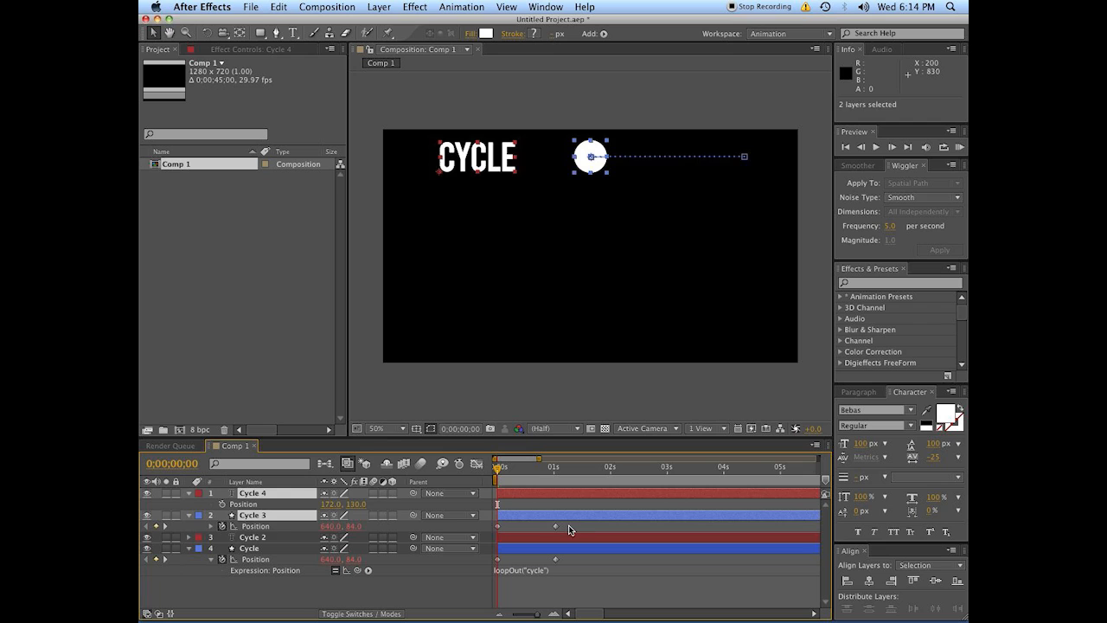
left_click_drag(569, 529, 489, 521)
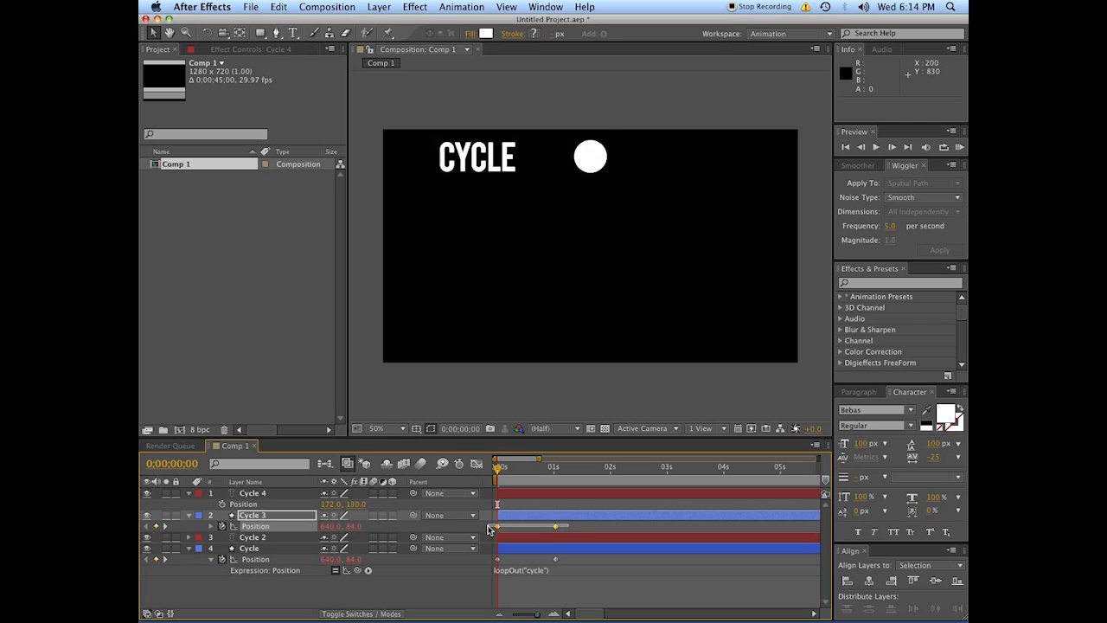
left_click_drag(596, 149, 592, 186)
key("super+z")
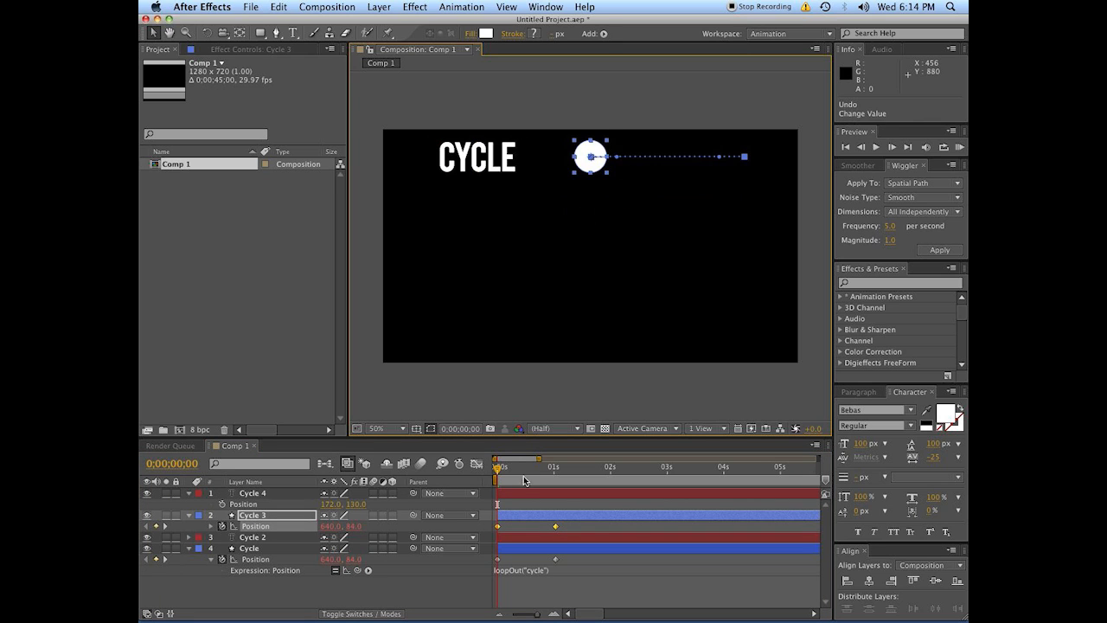
left_click(527, 492, "shift")
left_click_drag(596, 166, 596, 204)
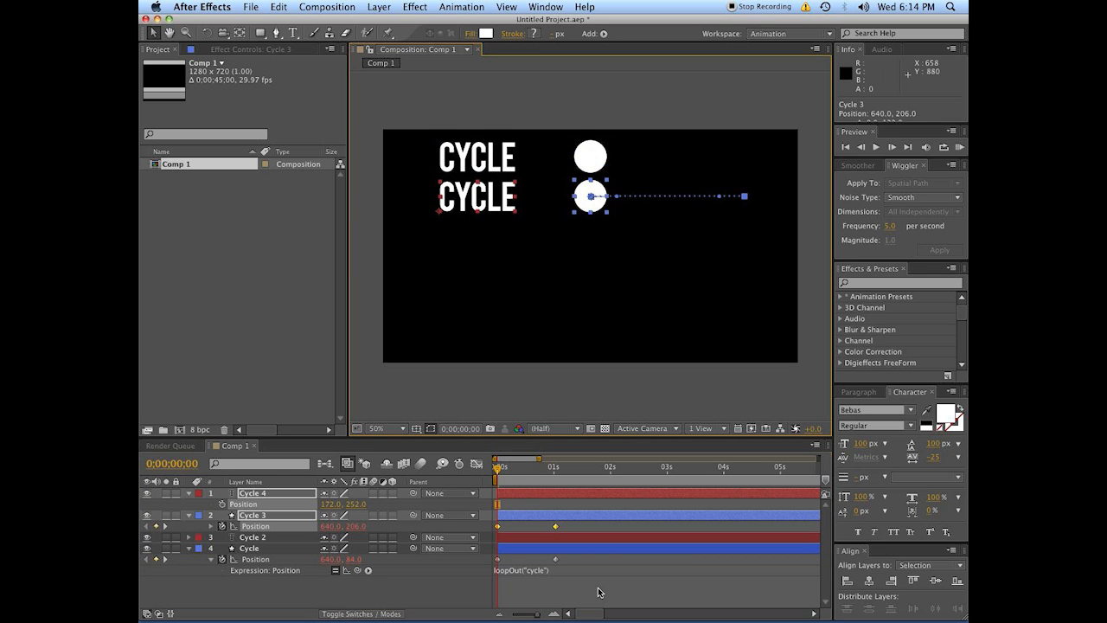
left_click(598, 591)
left_click(536, 521)
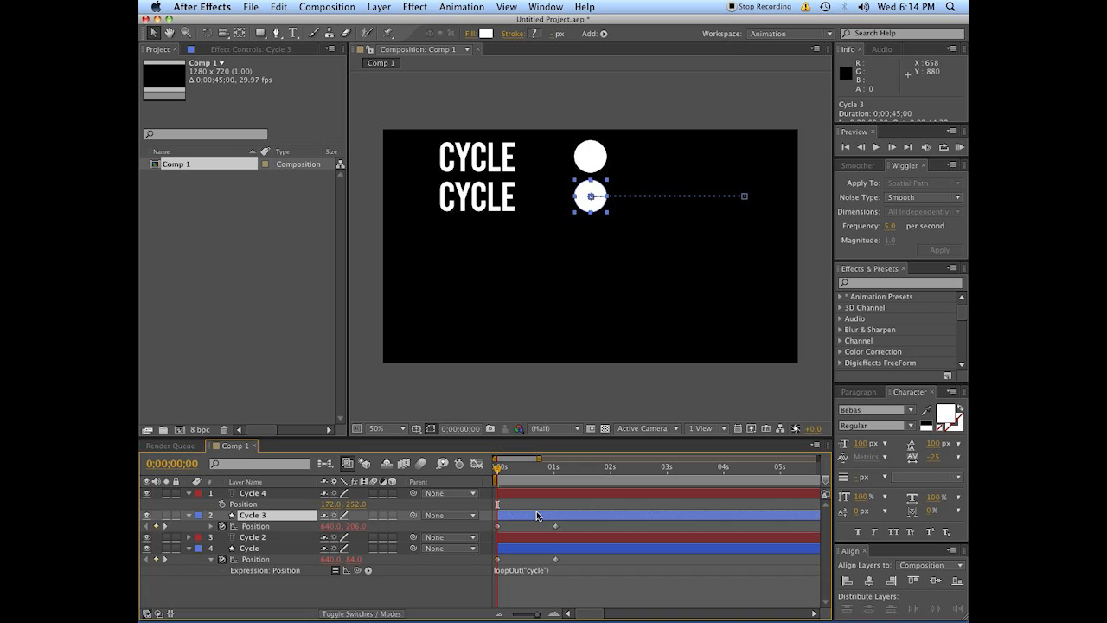
Step: In Cycle 3's Position expression, replace the word 'cycle' with 'pingpong'
key("p")
key("u")
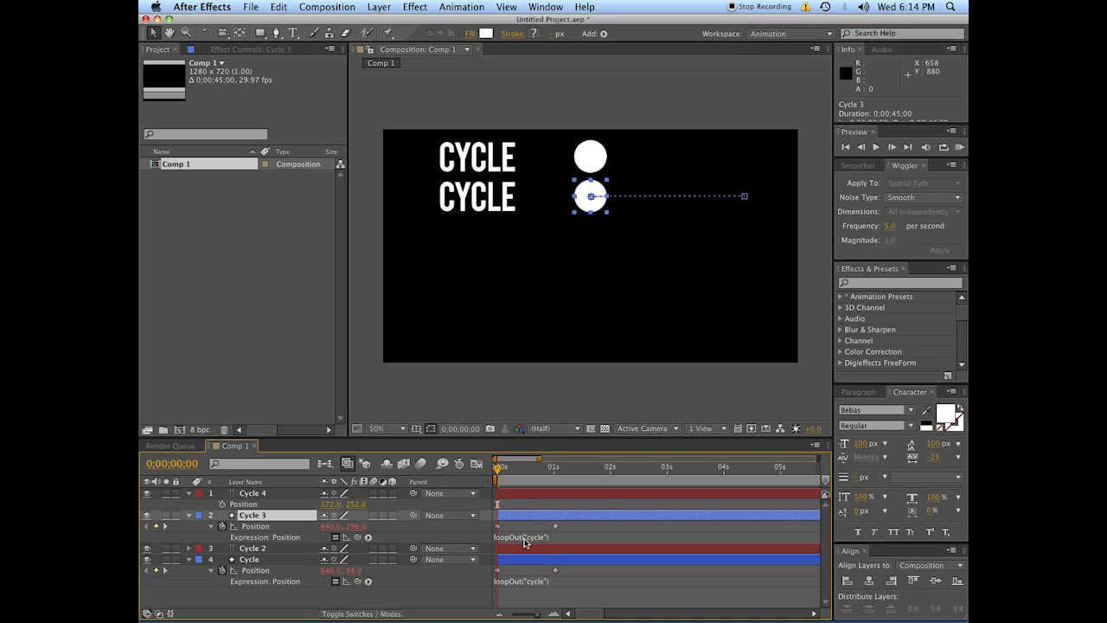
left_click(524, 537)
double_click(532, 537)
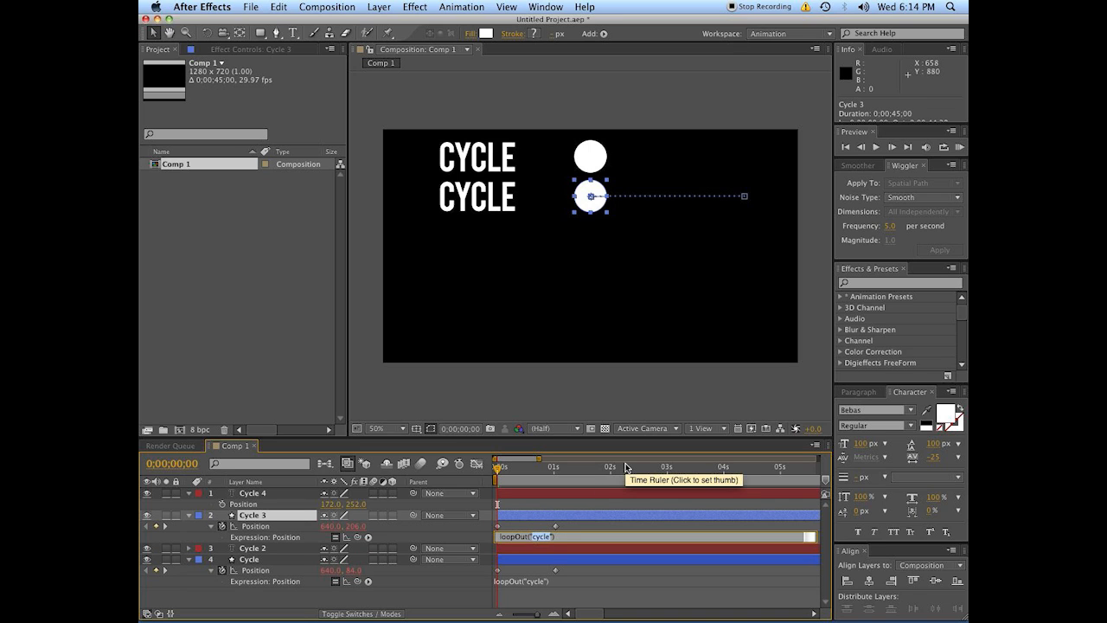
type("pingpong")
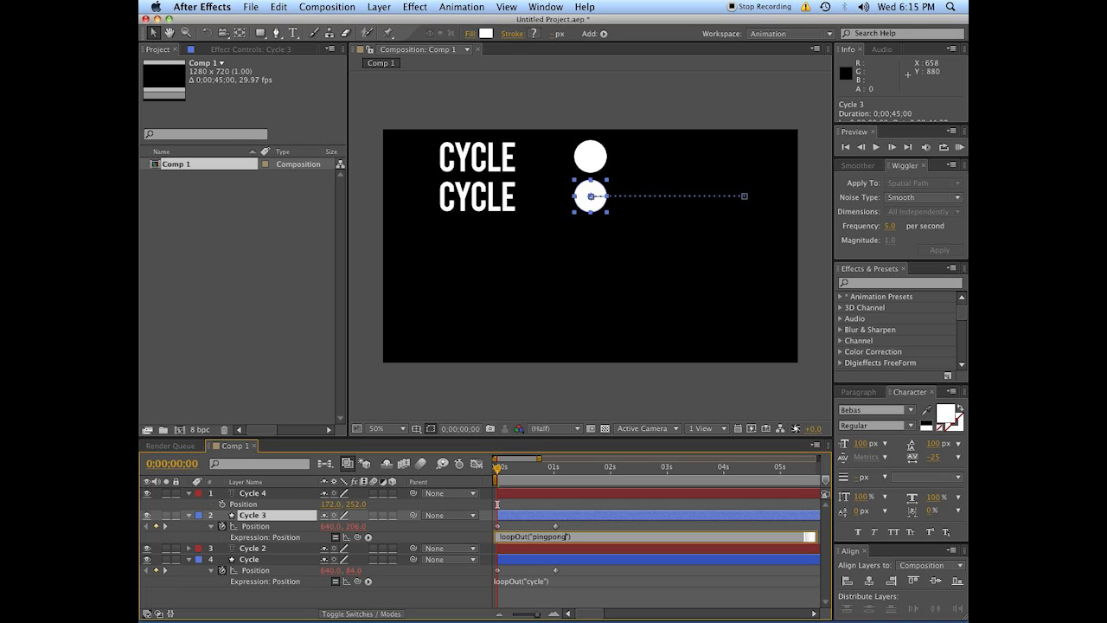
Step: Commit the expression and change the second row's label text to PINGPONG
left_click(588, 525)
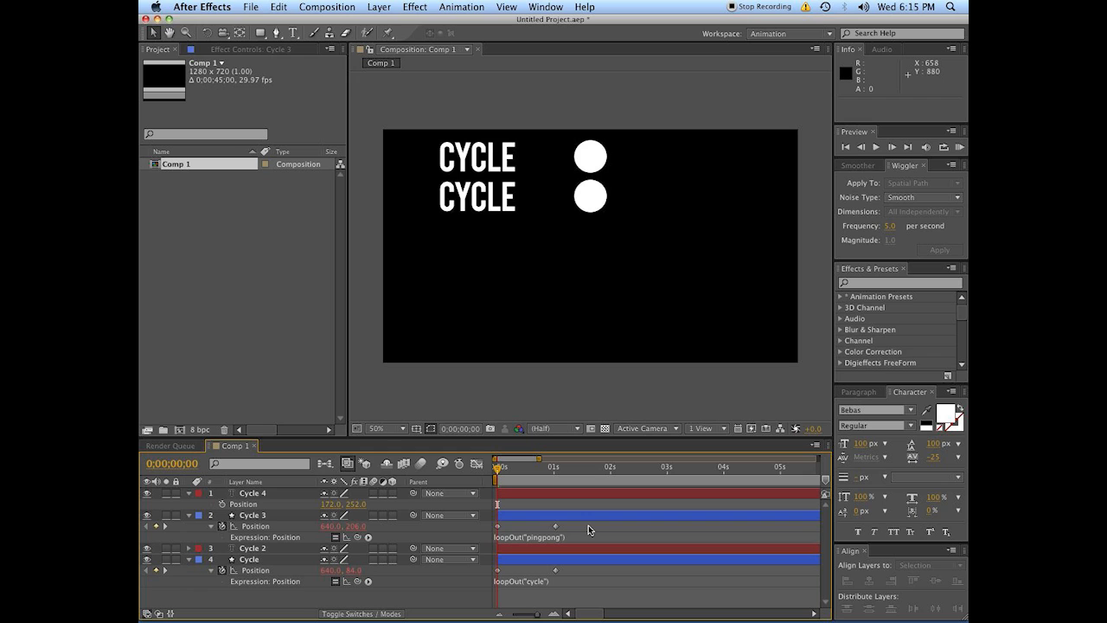
double_click(495, 199)
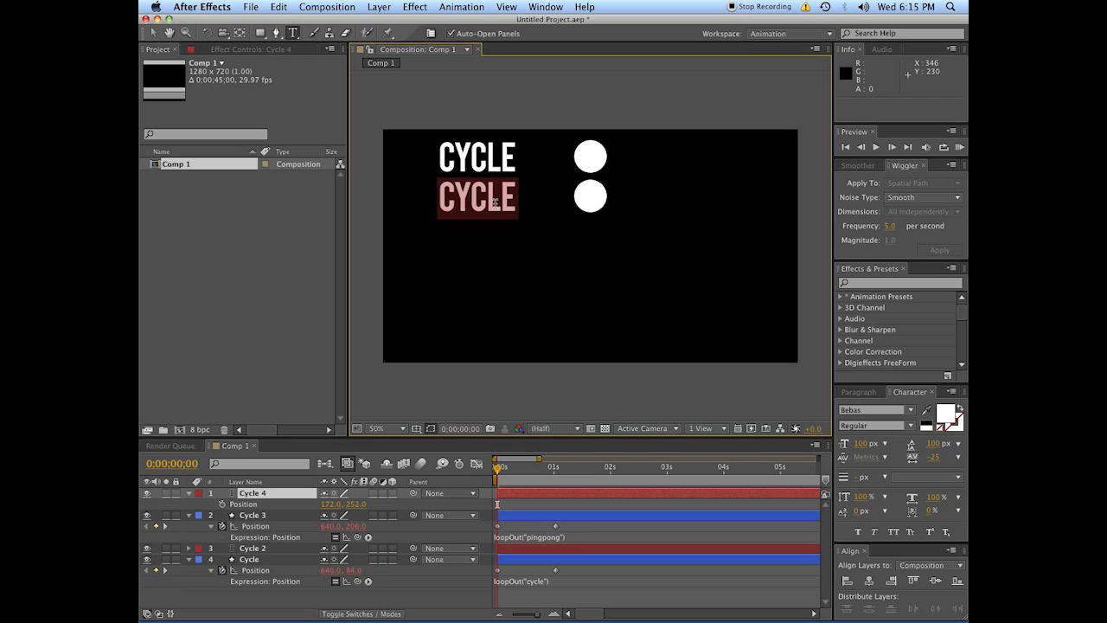
type("PINGPONG")
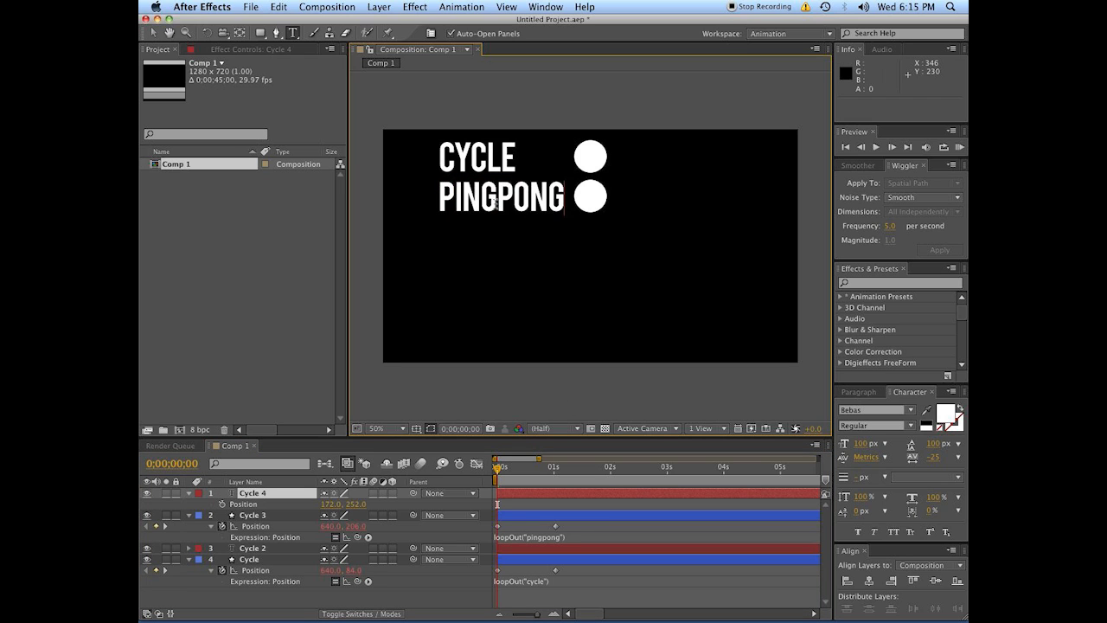
key("KP_Enter")
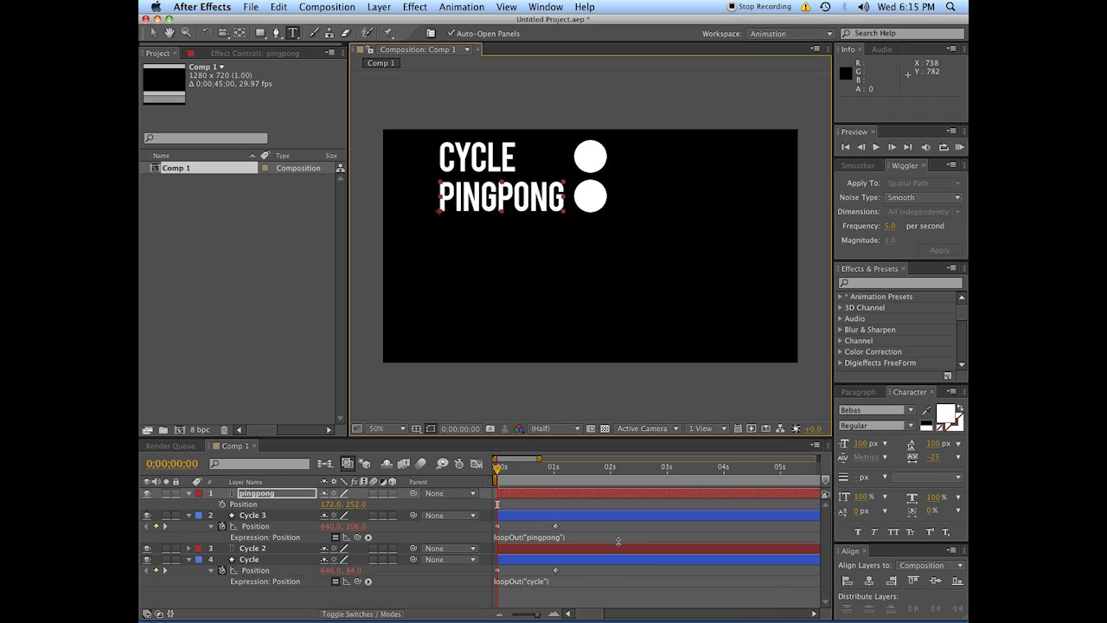
Step: RAM-preview and scrub to compare the CYCLE and PINGPONG circle loops
left_click(609, 534)
left_click(610, 526)
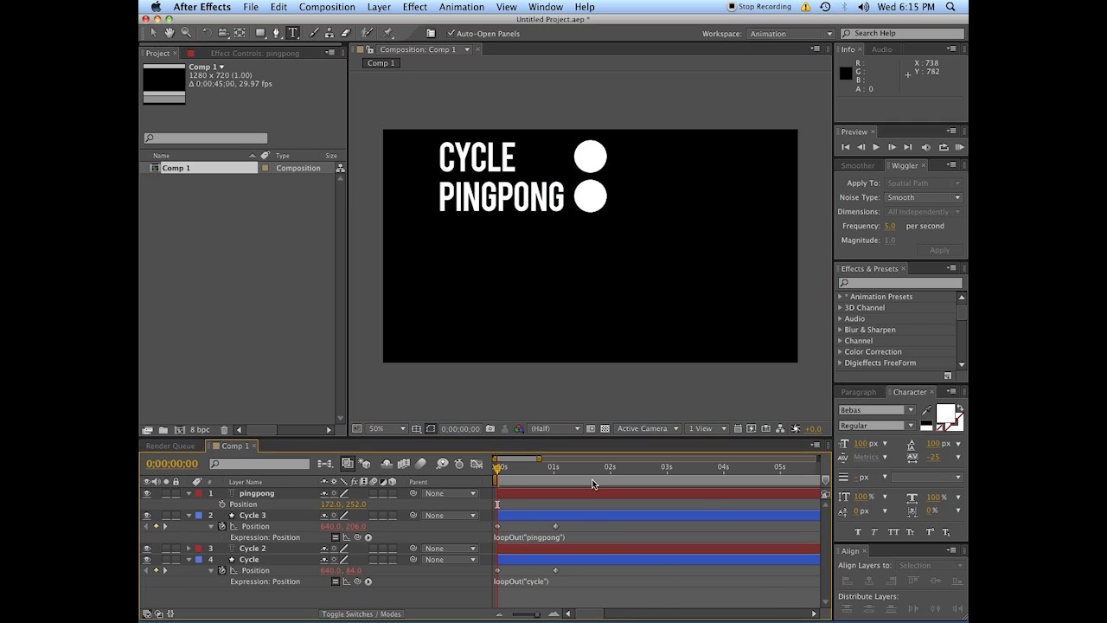
key("KP_0")
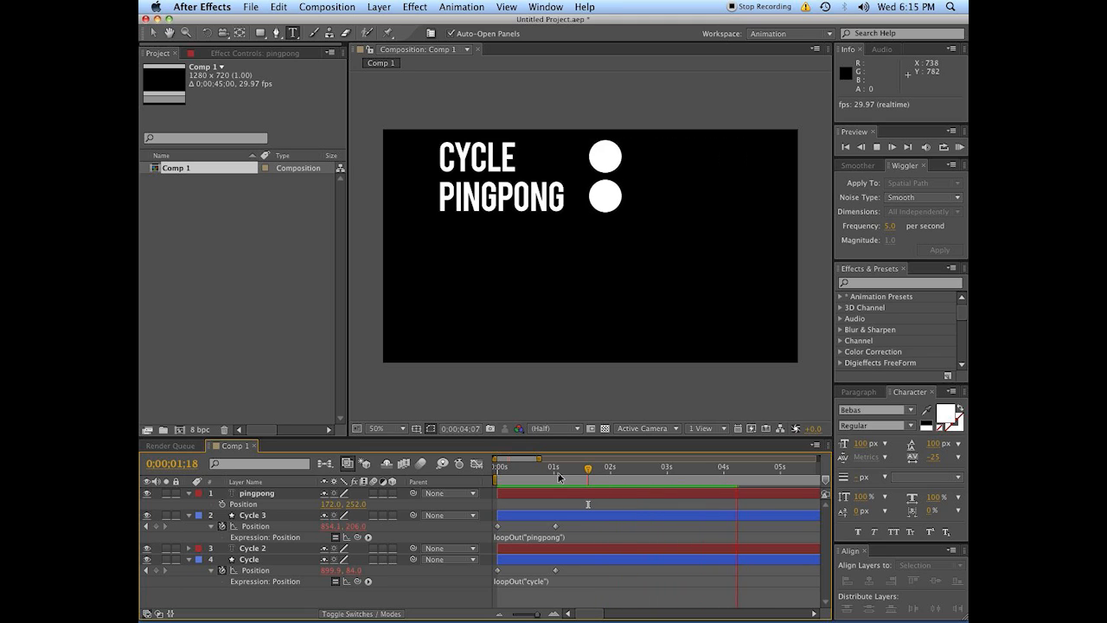
left_click_drag(503, 467, 491, 468)
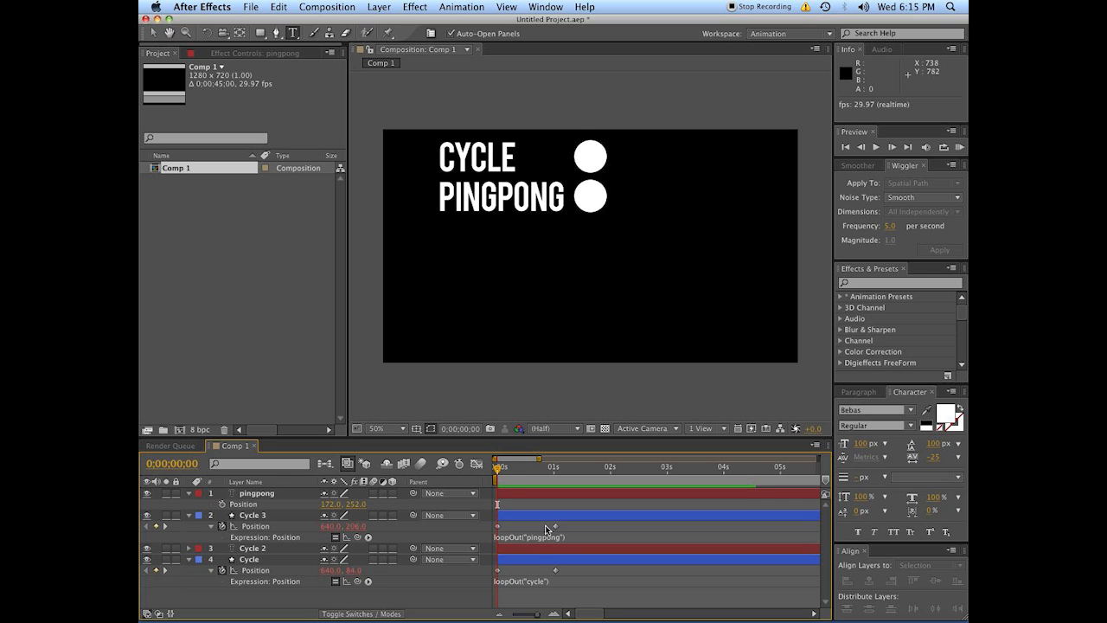
mouse_move(499, 475)
left_mouse_down()
mouse_move(557, 476)
mouse_move(491, 477)
left_mouse_up()
key("space")
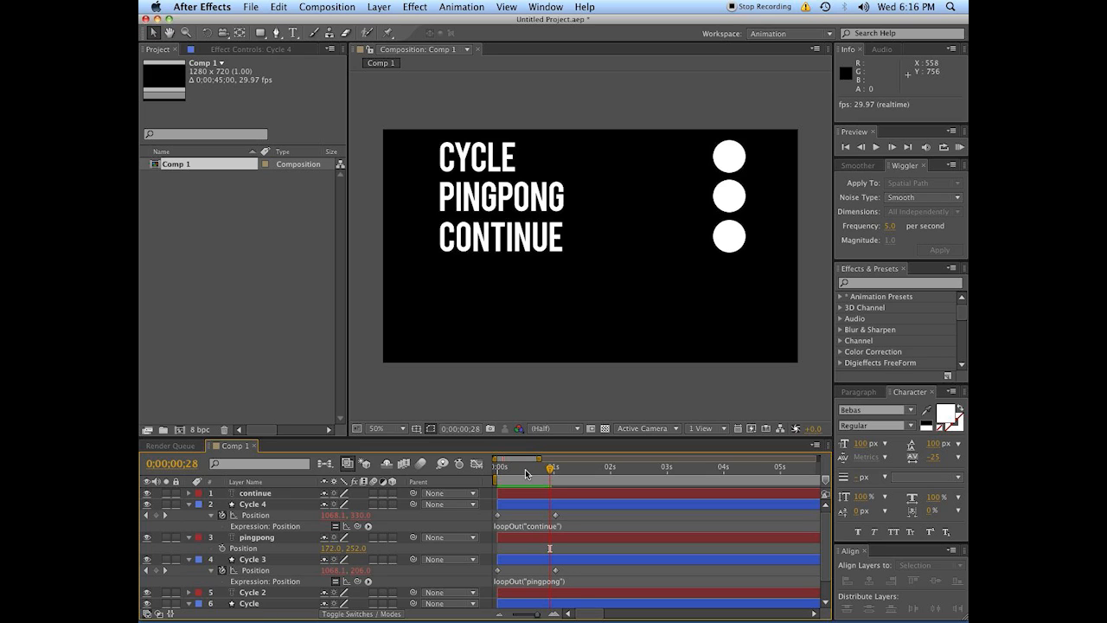
Step: Scrub to compare the three balls, then drag Cycle 4's second Position keyframe to about 0;00;00;11
left_click_drag(529, 471, 519, 475)
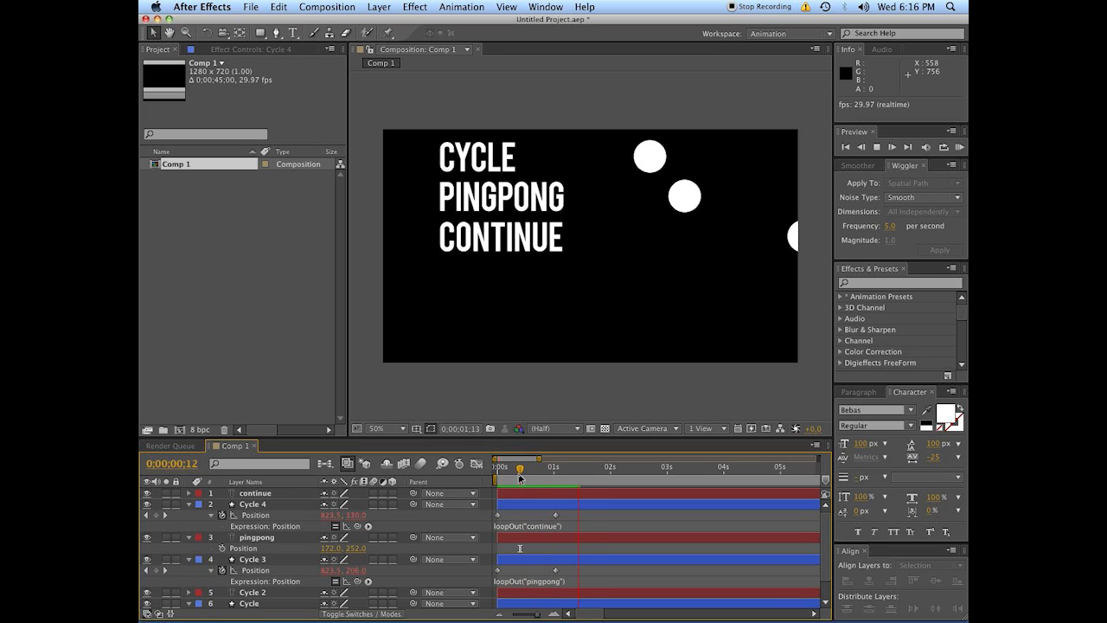
left_click(500, 421)
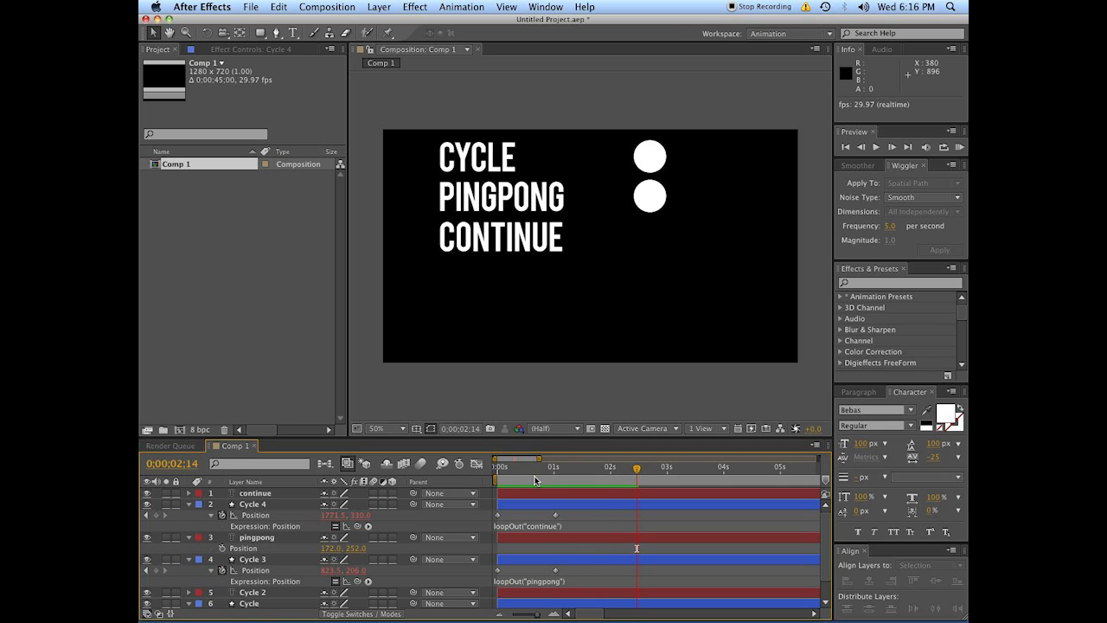
left_click_drag(537, 472, 565, 470)
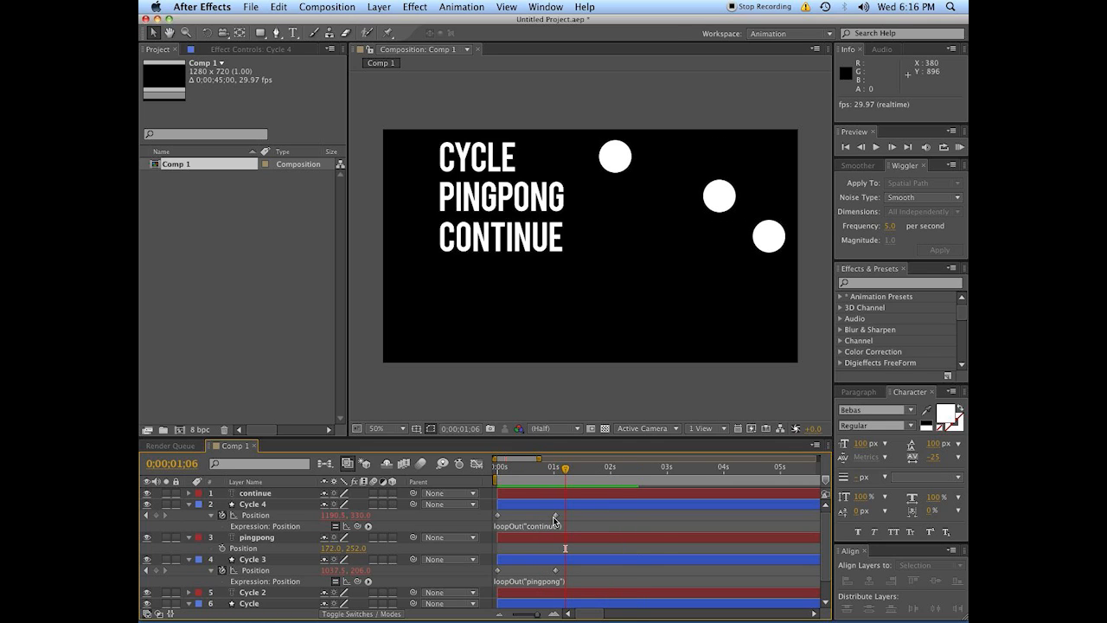
mouse_move(497, 517)
left_click_drag(554, 472, 538, 473)
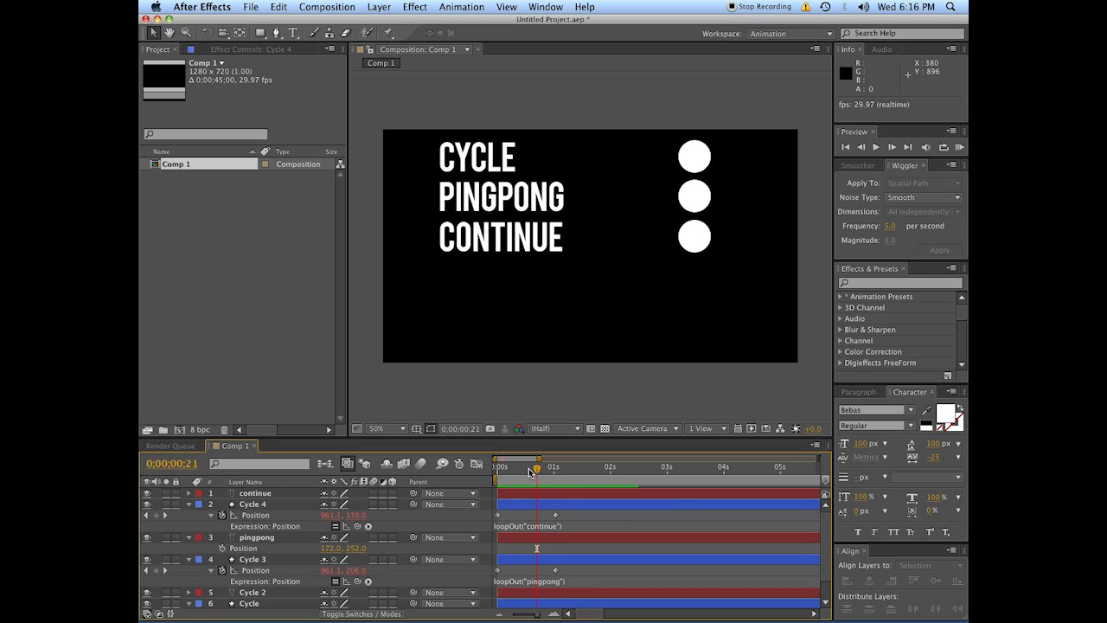
mouse_move(535, 475)
left_mouse_down()
mouse_move(594, 476)
mouse_move(554, 476)
left_mouse_up()
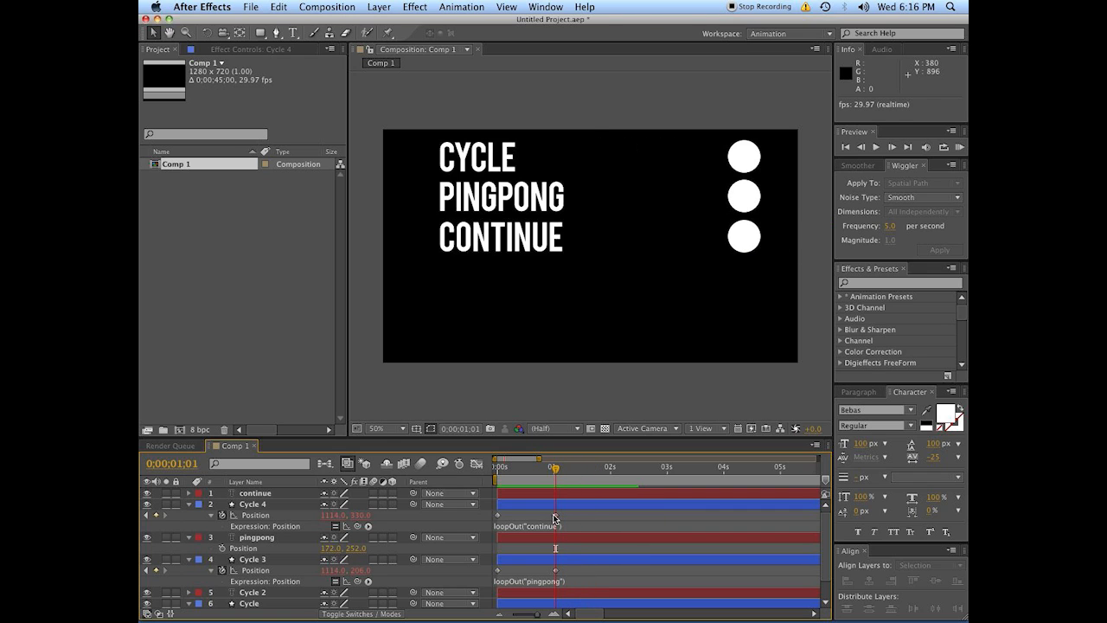
left_click_drag(554, 517, 517, 516)
Step: Try Cycle 4's Position keyframe later in time, then return it to about one second
left_click(500, 474)
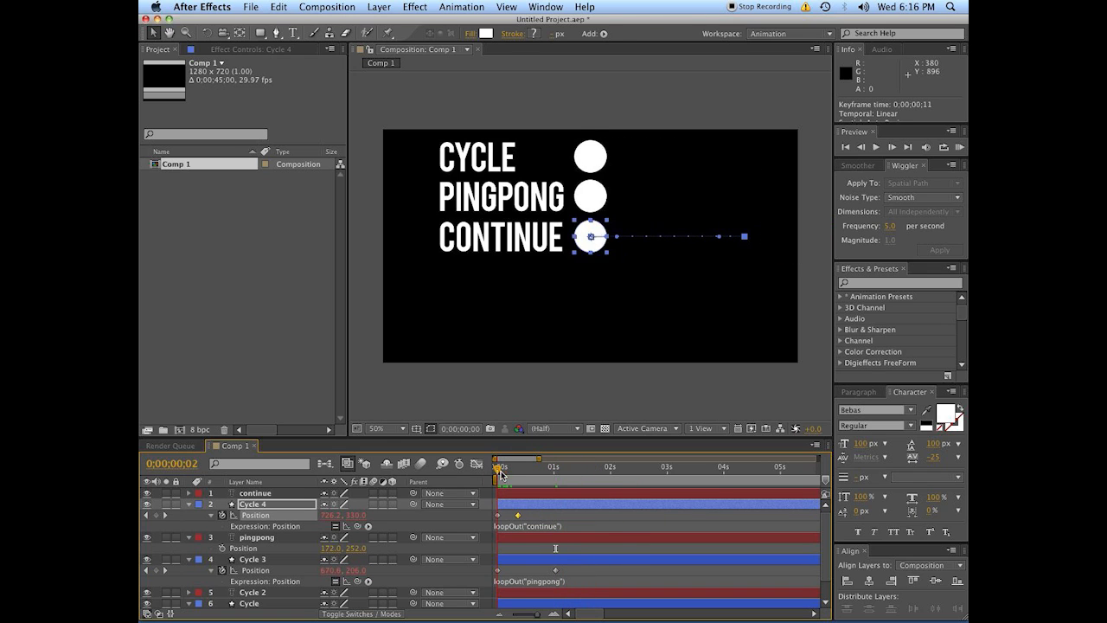
key("space")
left_click_drag(522, 514, 630, 514)
key("space")
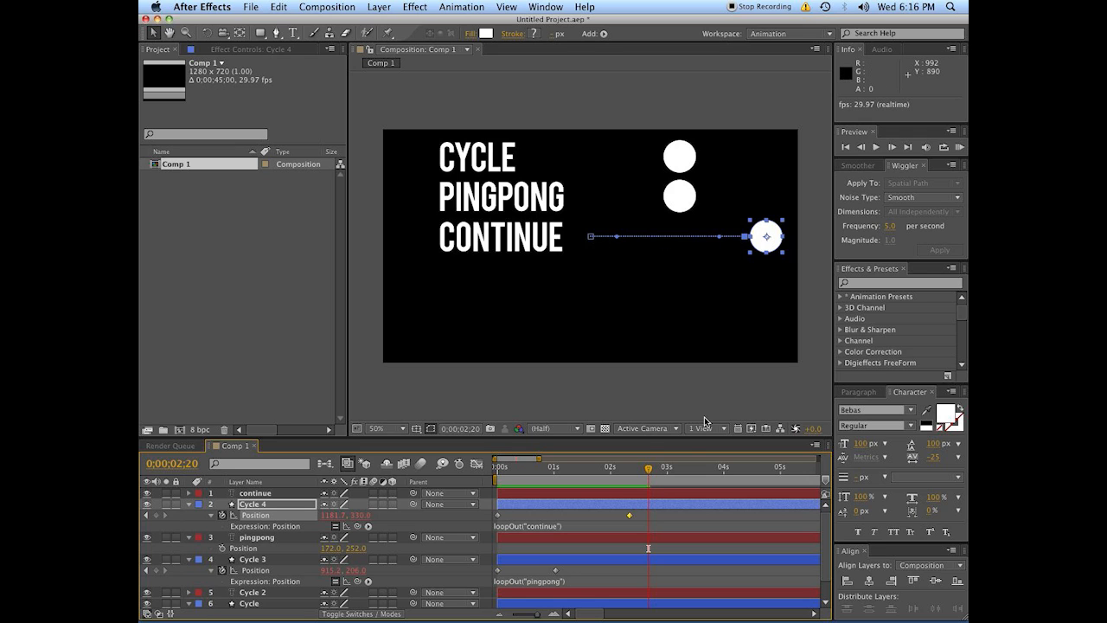
left_click_drag(630, 514, 556, 515)
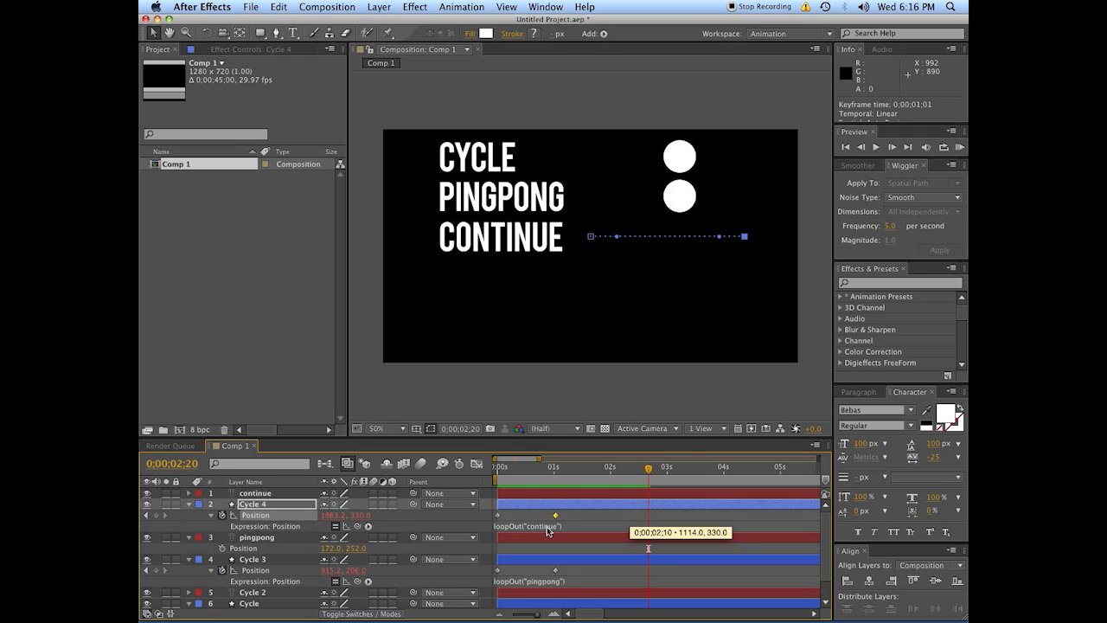
left_click(523, 471)
mouse_move(522, 470)
left_mouse_down()
mouse_move(508, 470)
mouse_move(536, 470)
mouse_move(524, 471)
left_mouse_up()
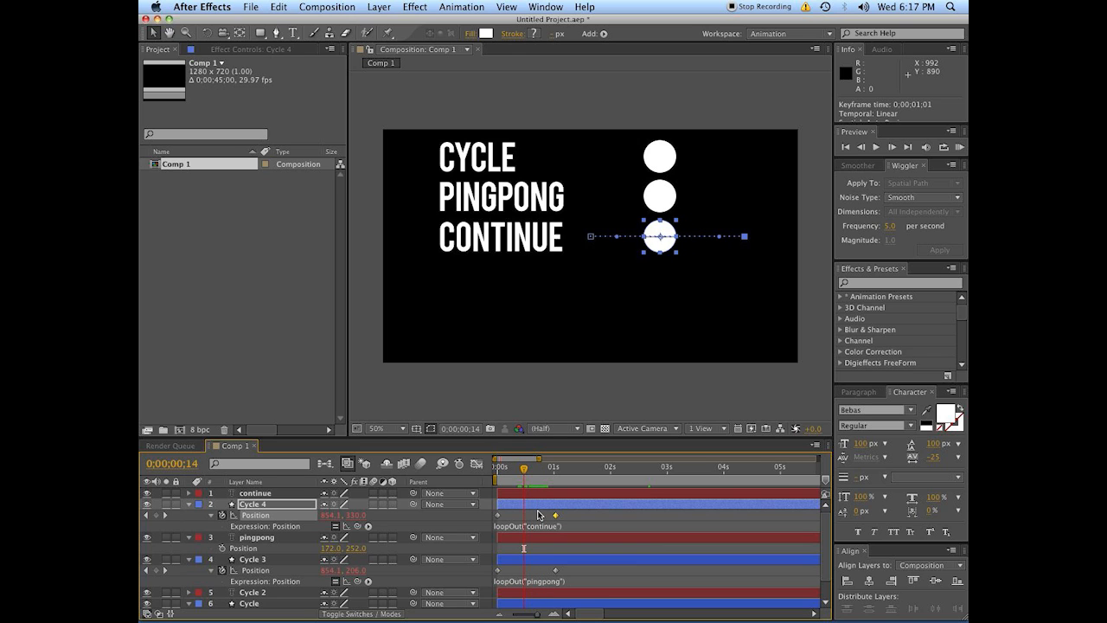
left_click(526, 515)
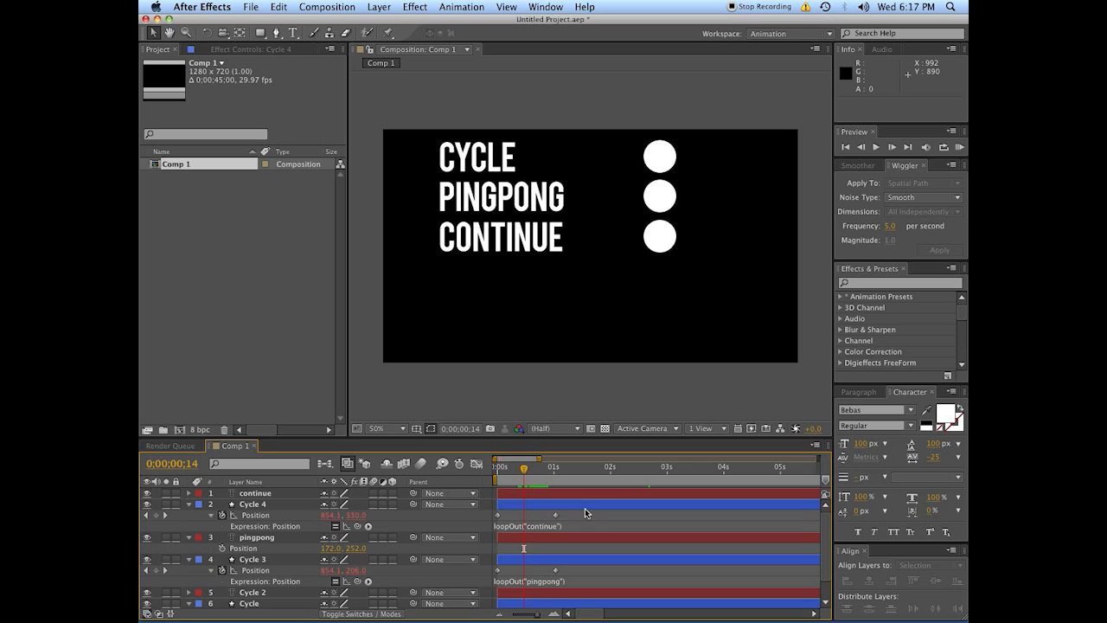
Step: RAM-preview the CYCLE, PINGPONG and CONTINUE loops from the start
left_click_drag(525, 470, 494, 468)
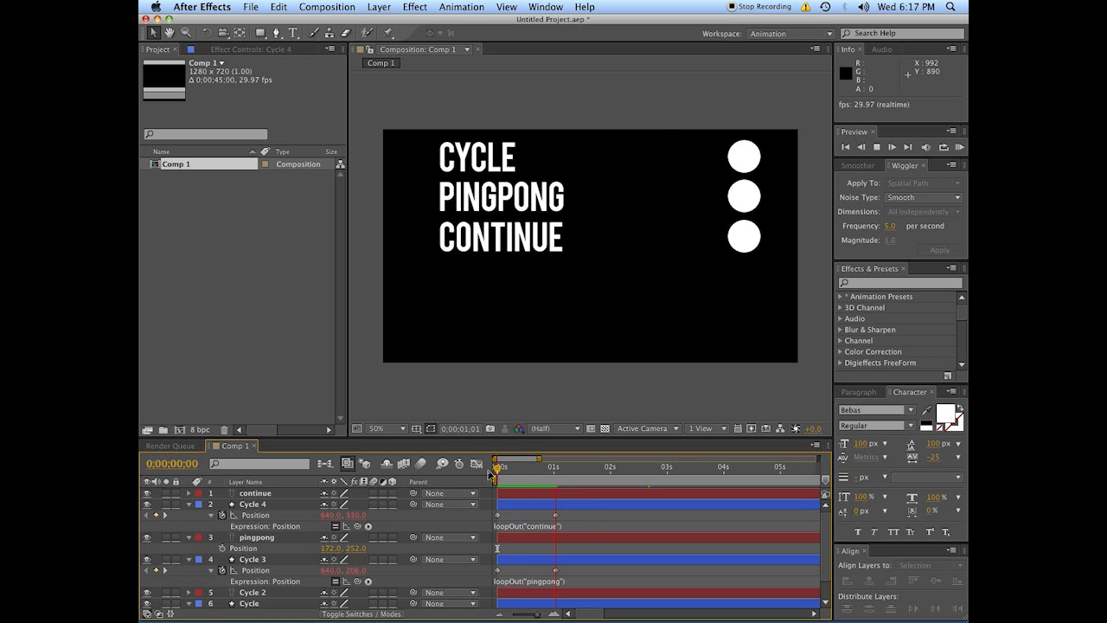
key("KP_0")
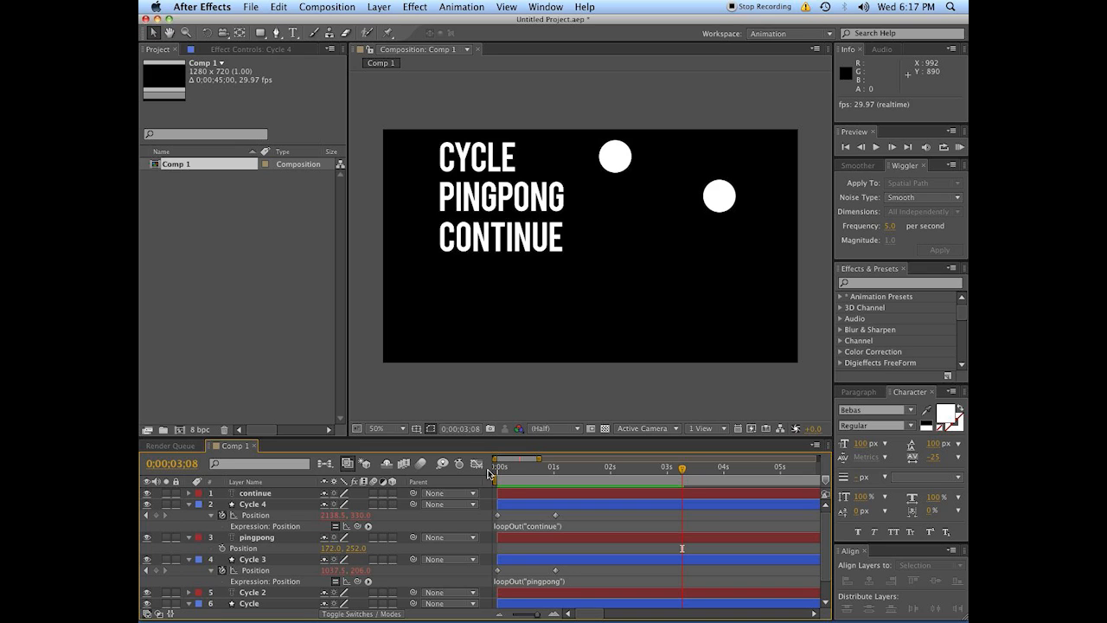
key("space")
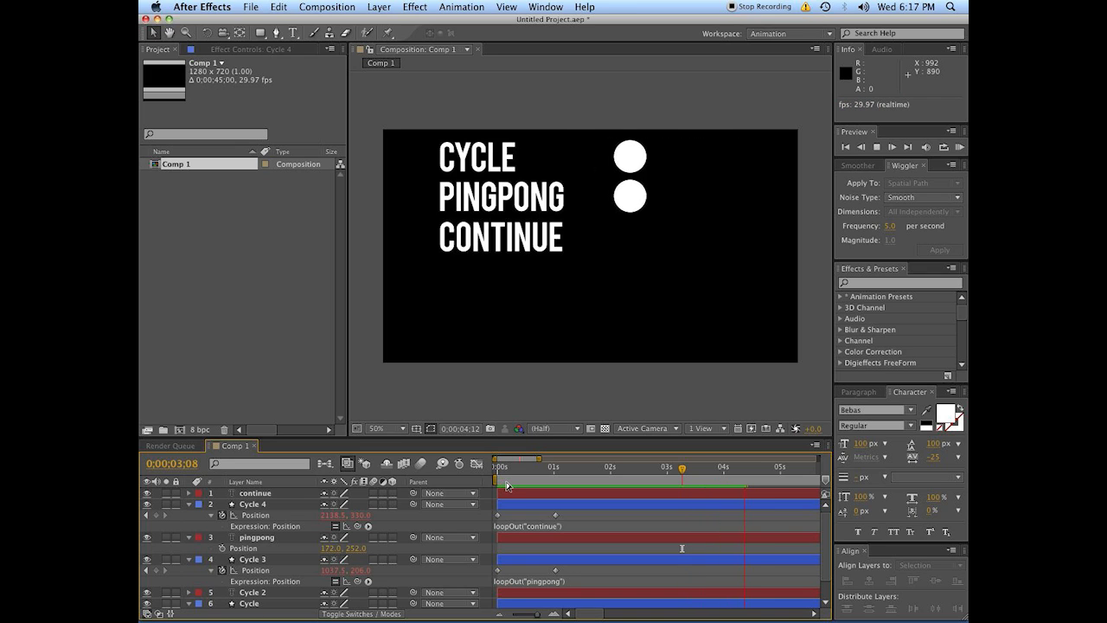
key("space")
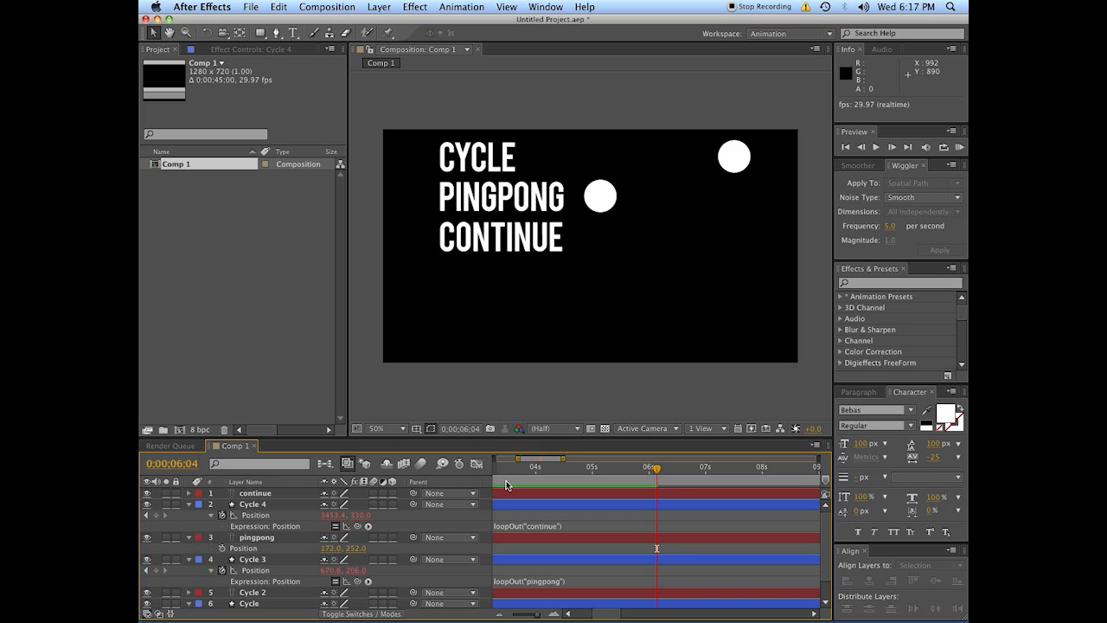
key("space")
key("space")
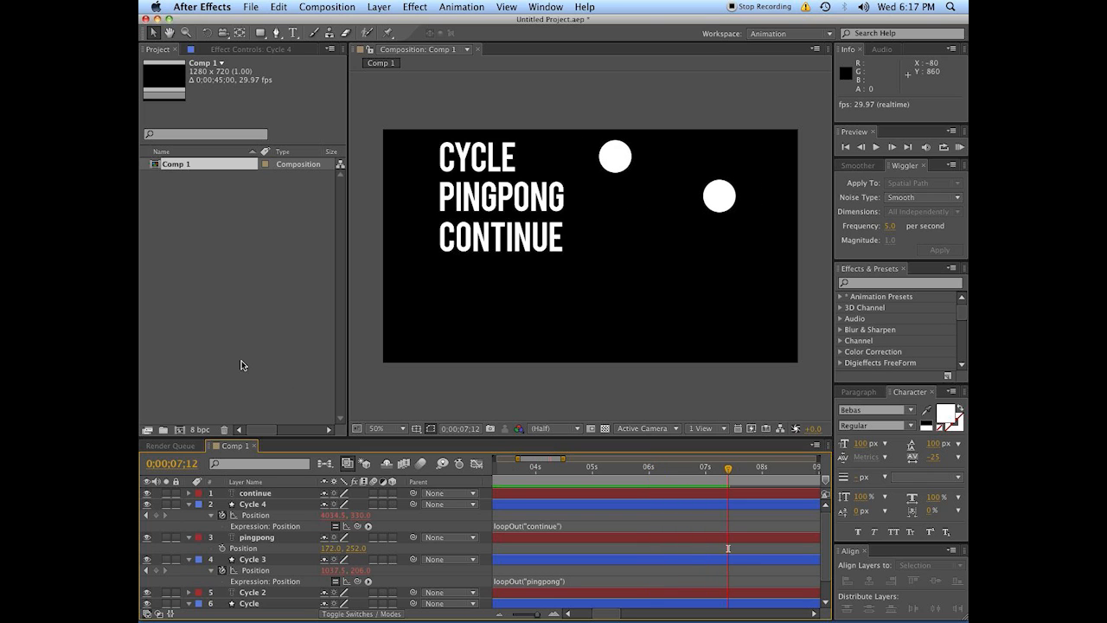
Step: In the Nyan Animation project, show the Curlycat02 leg layer's animated puppet pin properties
left_click(251, 7)
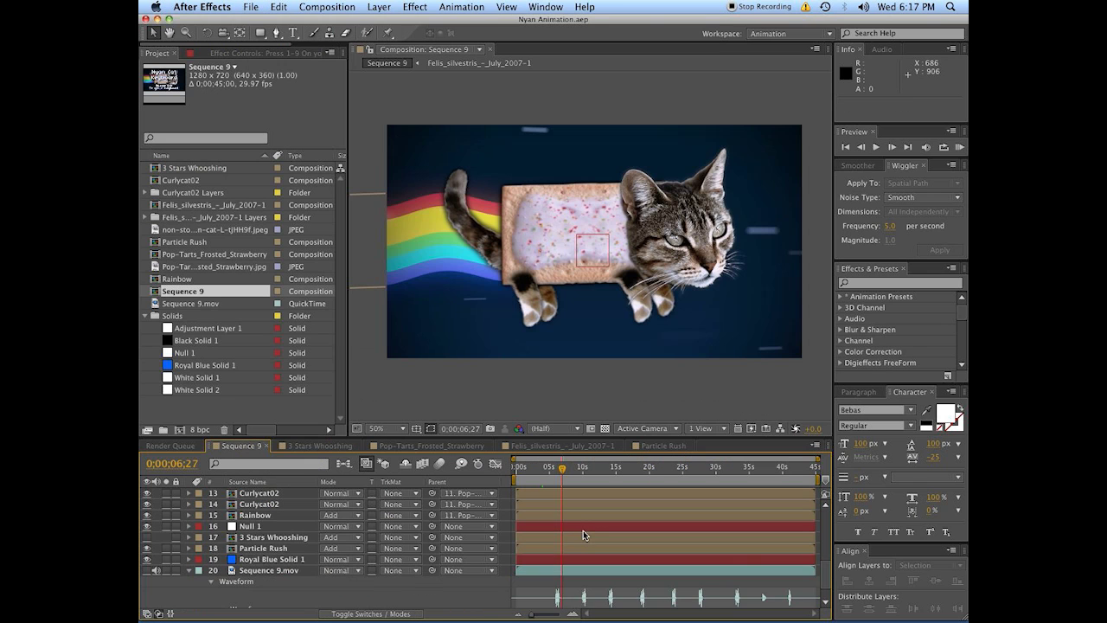
scroll(583, 530, "up", 2)
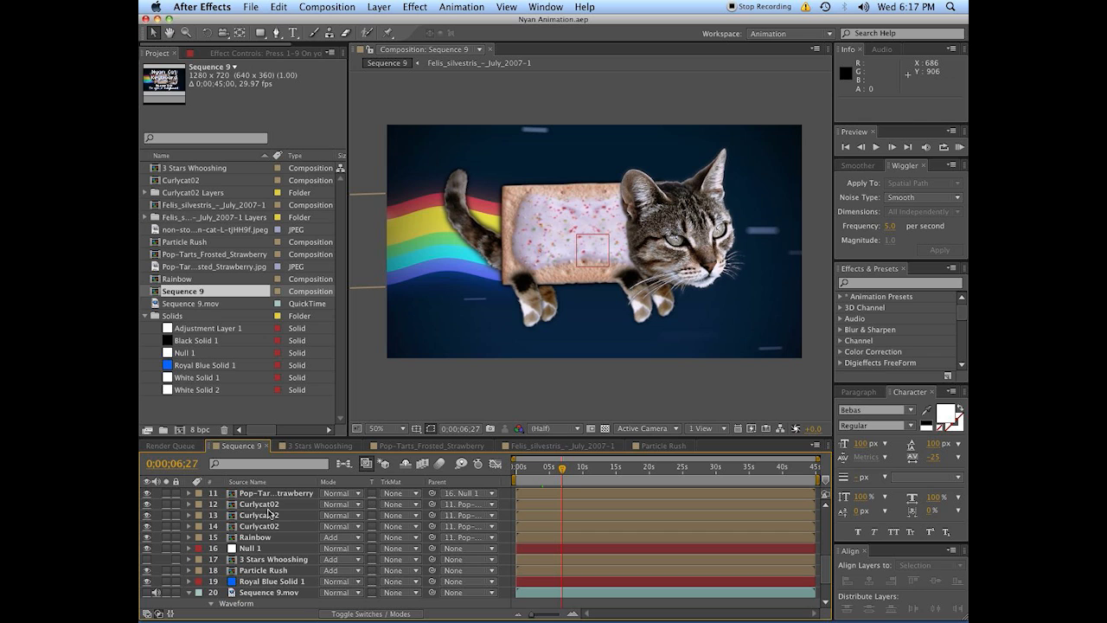
left_click(268, 507)
key("u")
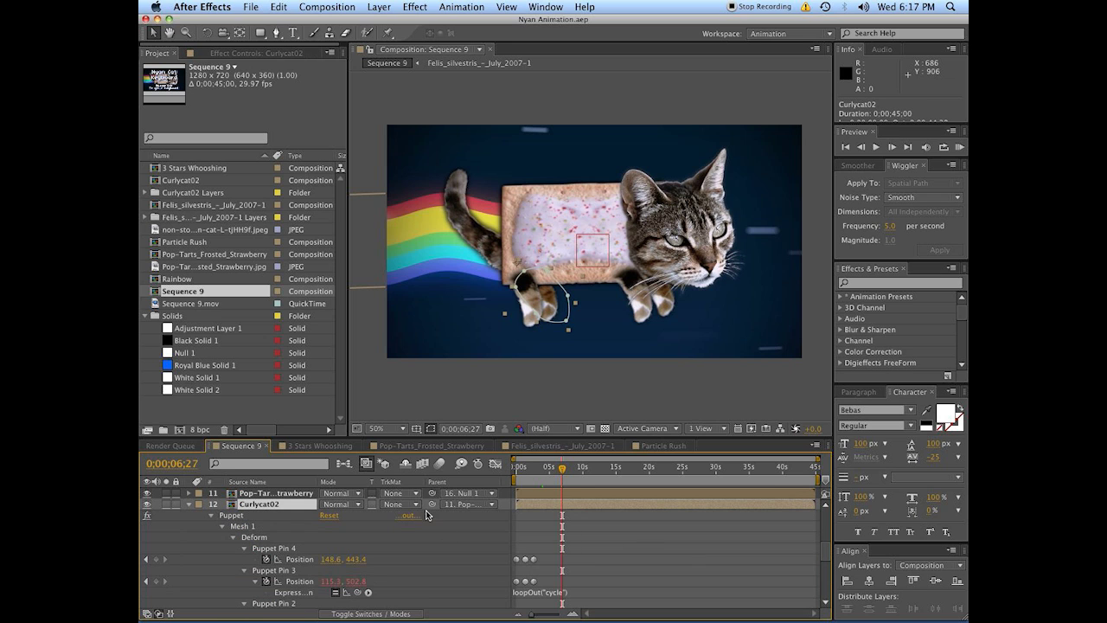
scroll(519, 532, "down", 6)
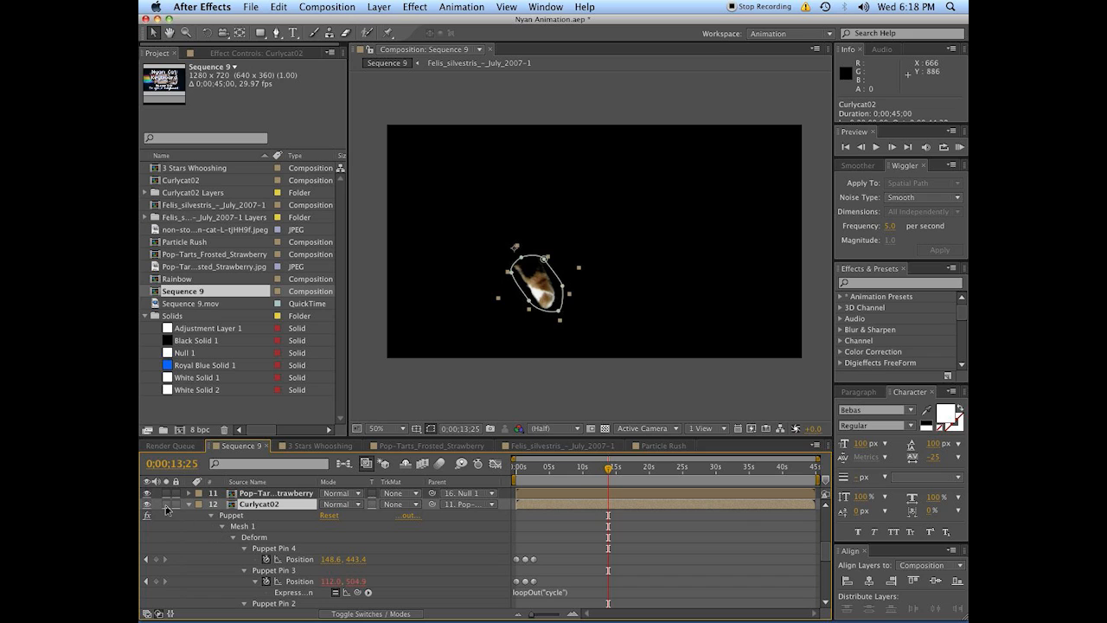
Step: Solo Curlycat02, enlarge the timeline, and scrub and play to watch the pins loop
left_click(167, 505)
left_click(166, 504)
left_click_drag(536, 439, 532, 360)
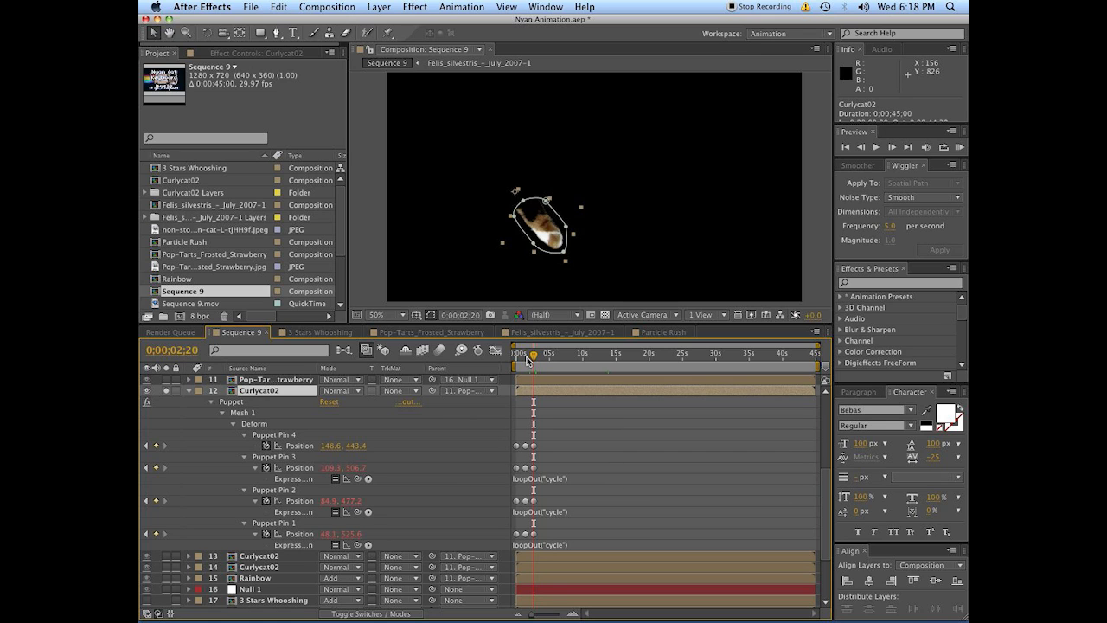
left_click_drag(531, 363, 601, 360)
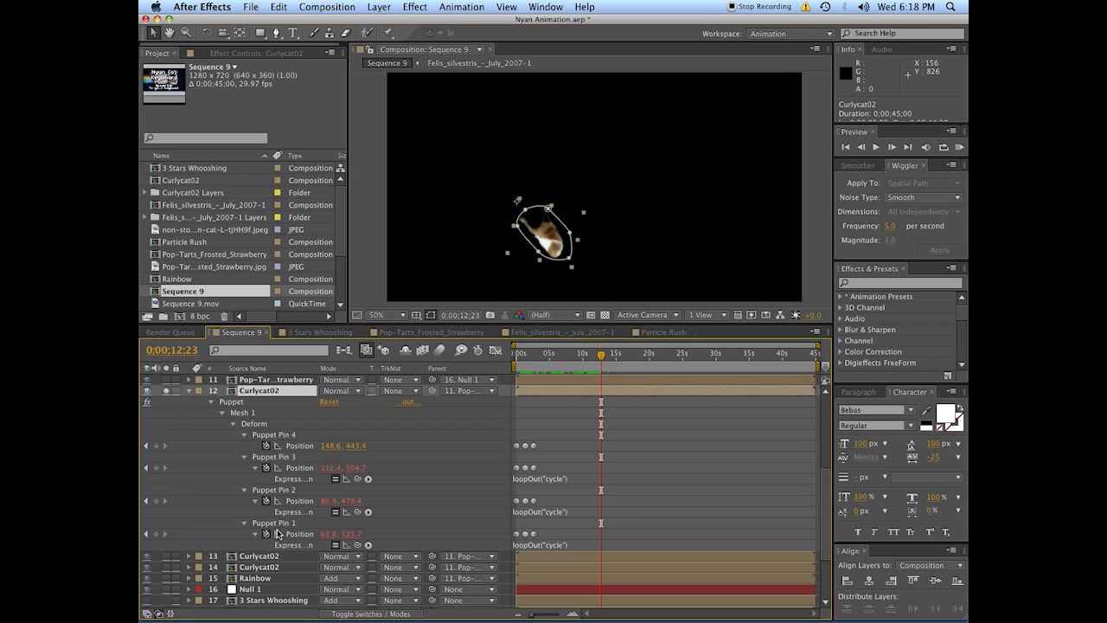
left_click_drag(601, 355, 618, 363)
key("space")
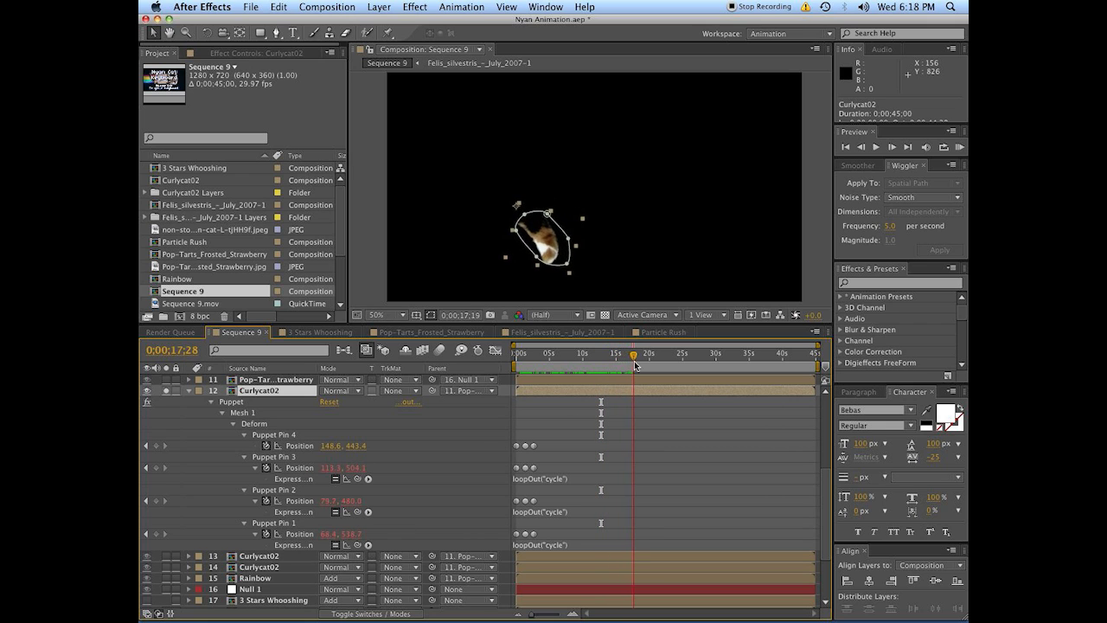
Step: Reveal the animated properties of layer 9 and the Felis_silvestris_-_July_2007-1 head layer
scroll(472, 473, "up", 4)
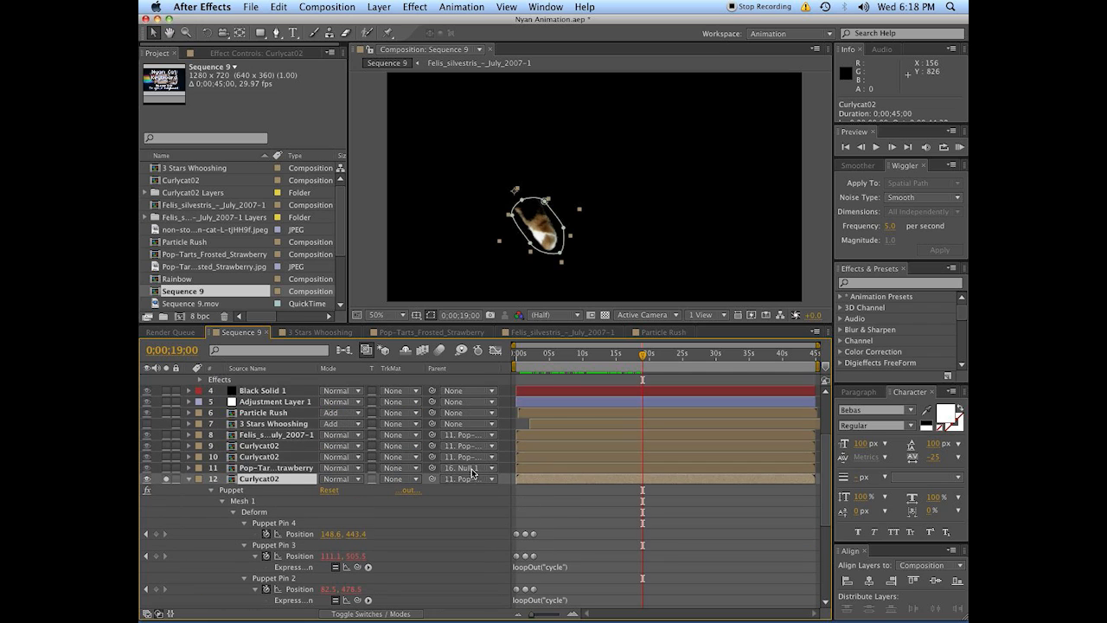
left_click(557, 447)
key("u")
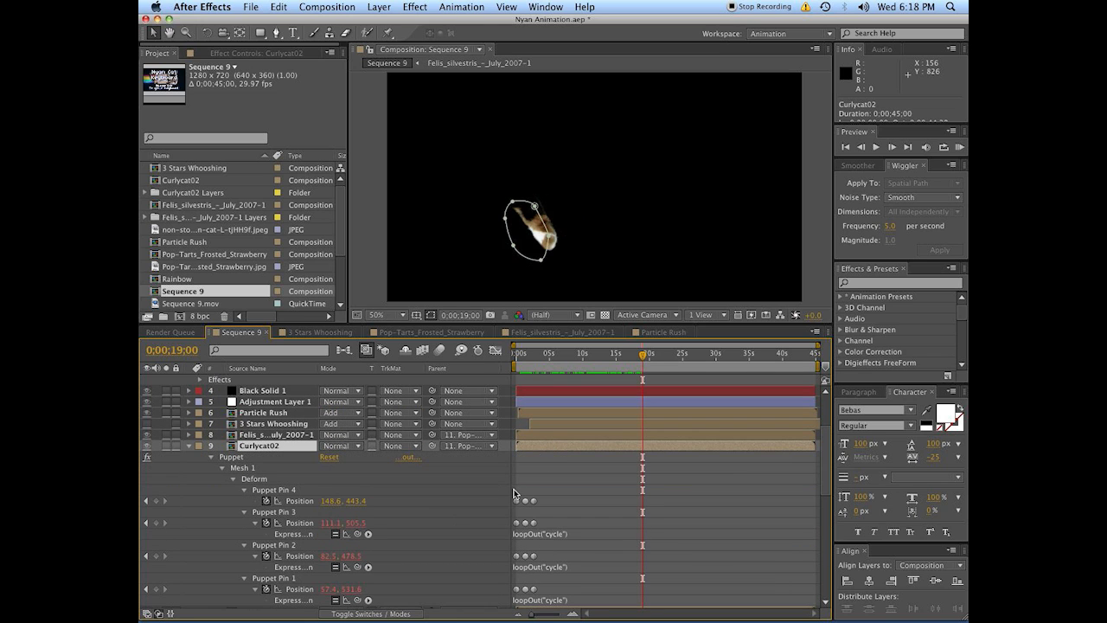
left_click(536, 432)
key("u")
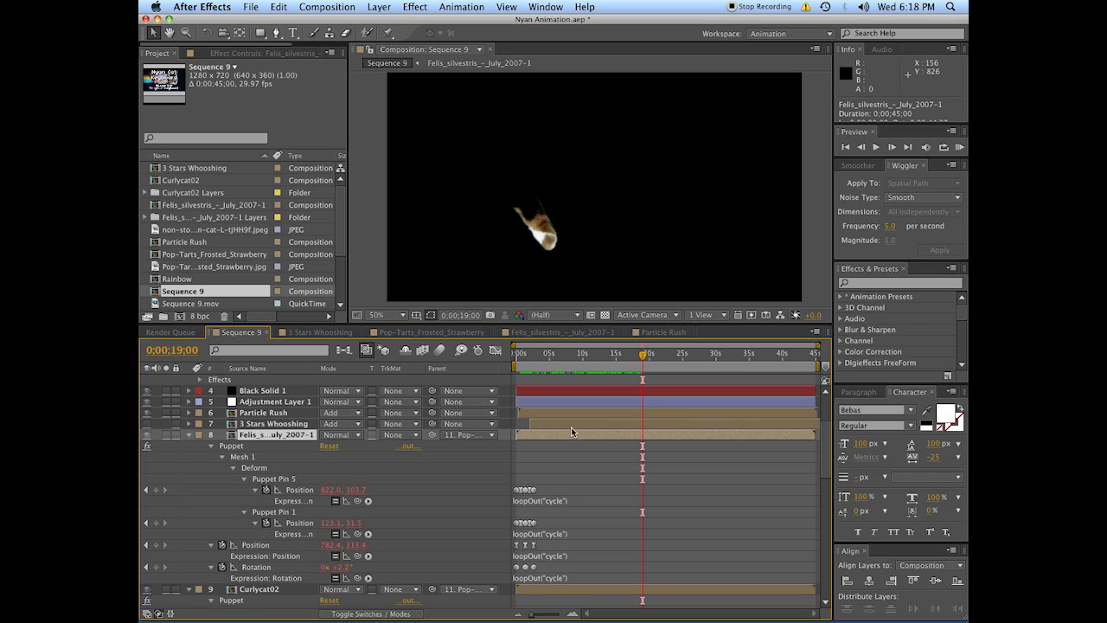
Step: Scrub the timeline to watch the head's looping pin, Position and Rotation motion
left_click_drag(569, 358, 615, 357)
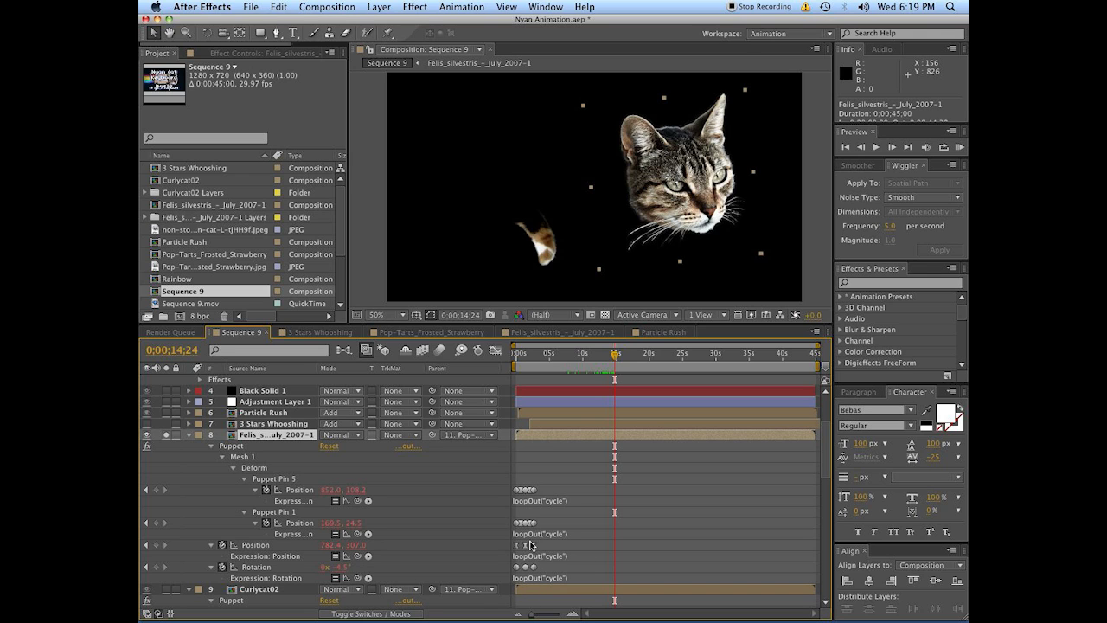
left_click_drag(616, 363, 643, 356)
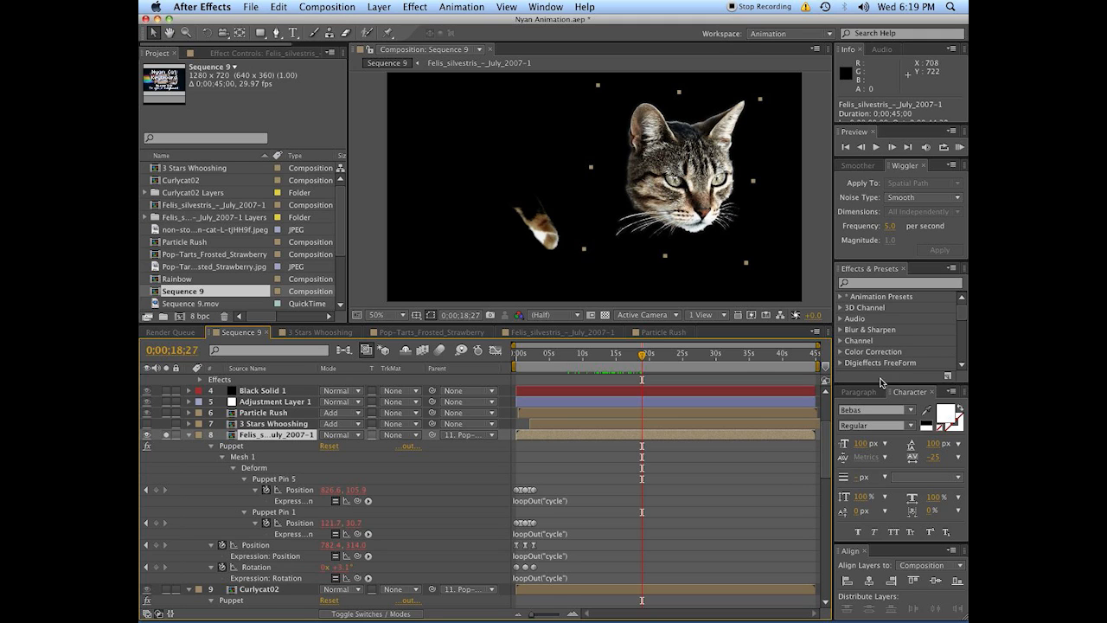
left_click(572, 465)
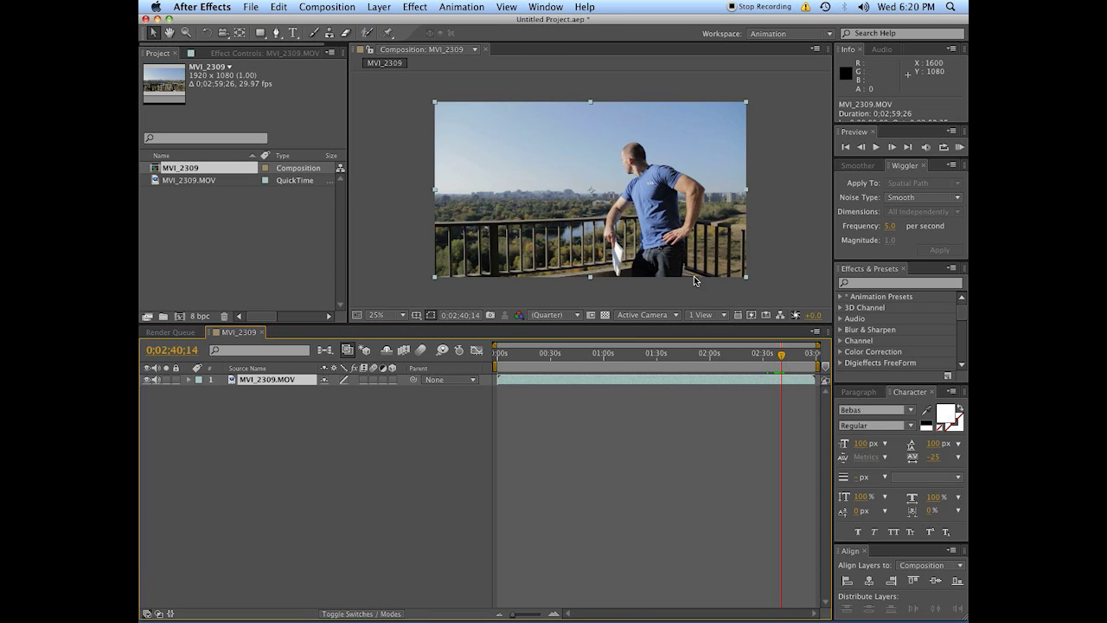
Step: Trim MVI_2309.MOV to start at its 0;02;40;14 point and slide it to begin at 0;00
left_click_drag(499, 379, 775, 378)
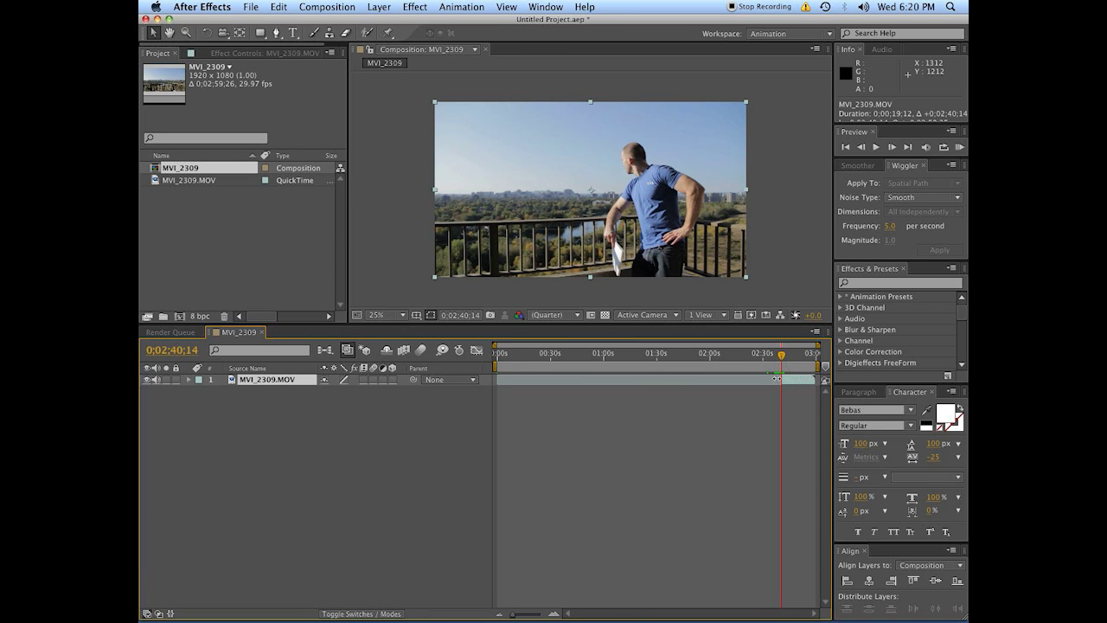
key("Home")
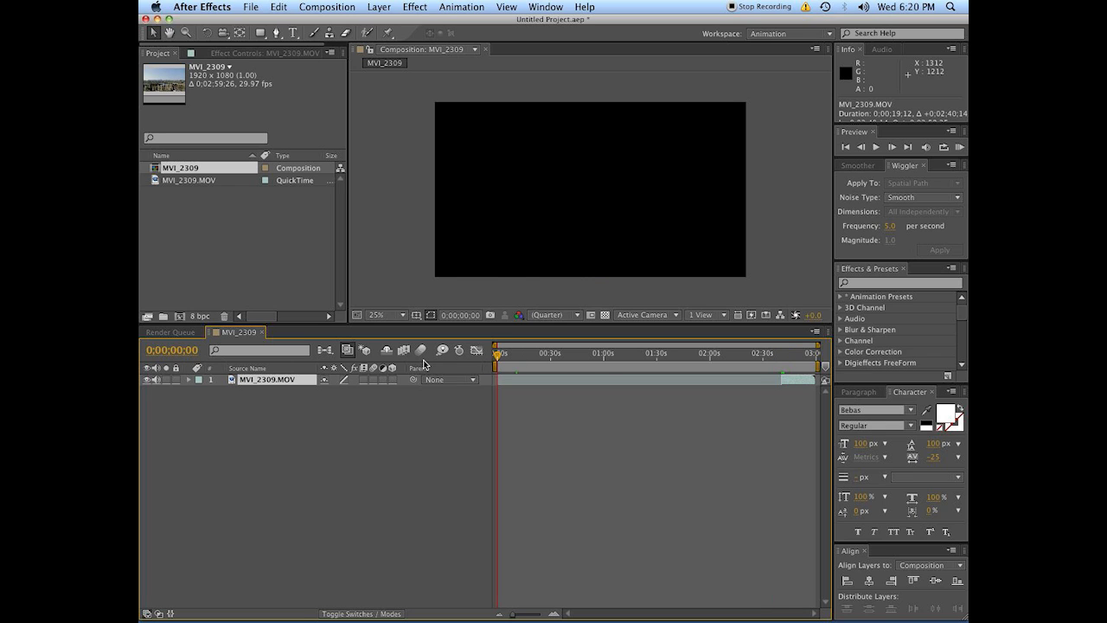
key("bracketleft")
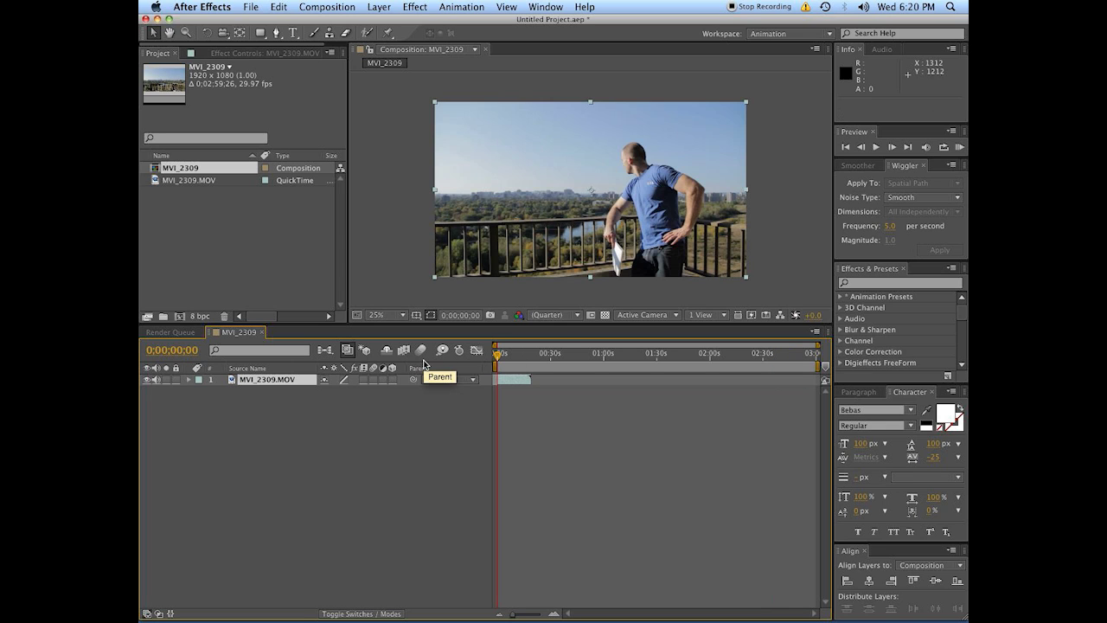
left_click(354, 431)
left_click(273, 380)
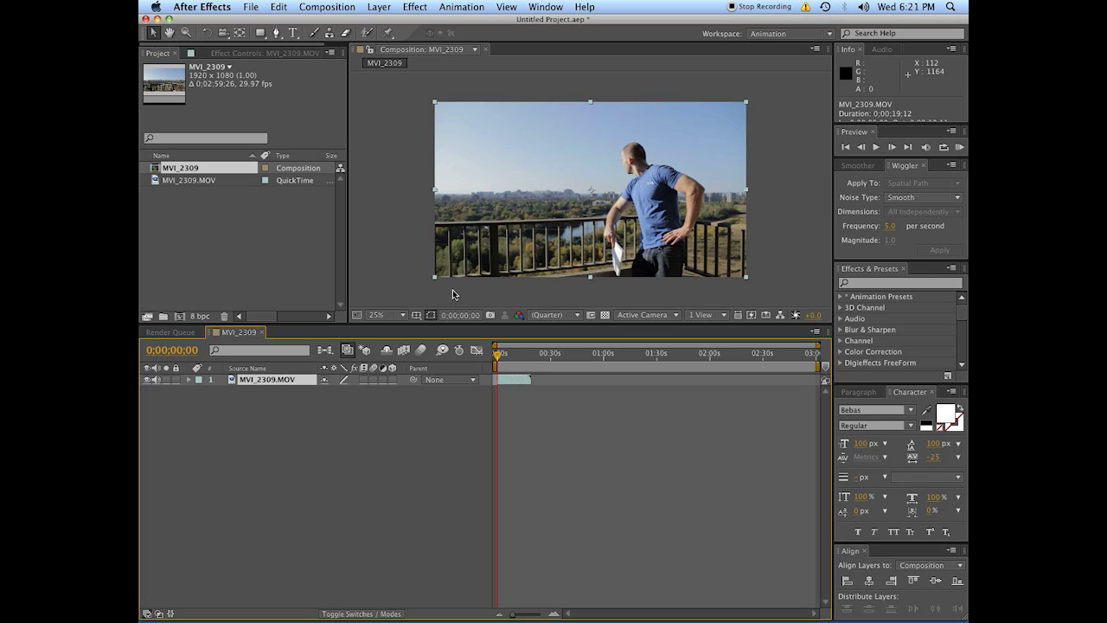
Step: Enable Time Remapping on MVI_2309.MOV and set a Time Remap keyframe at 0;00
left_click(388, 9)
mouse_move(407, 153)
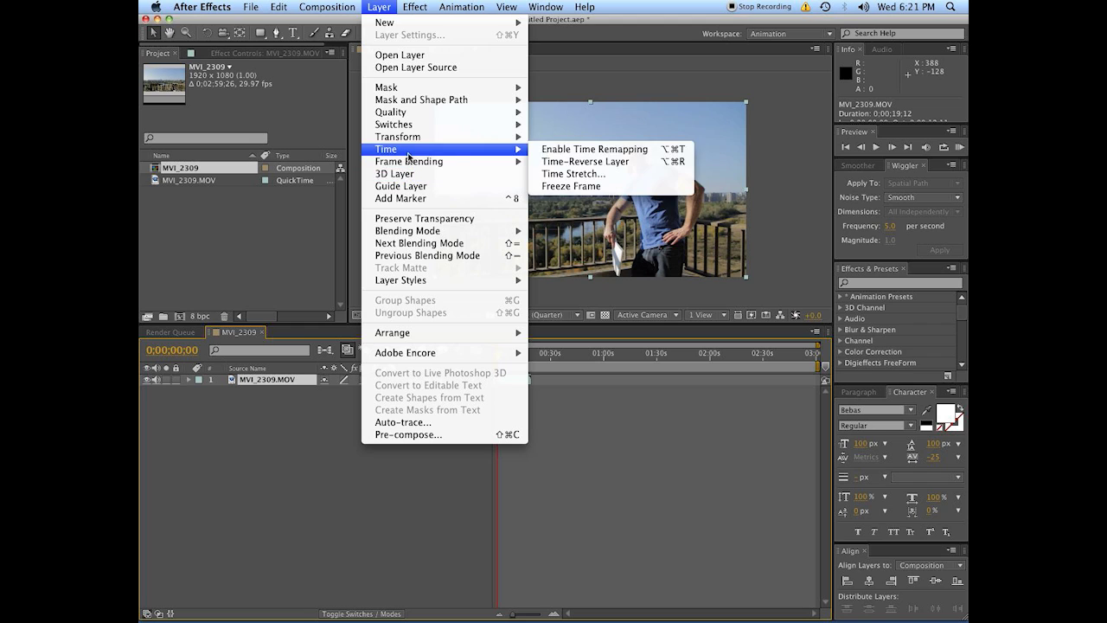
left_click(546, 150)
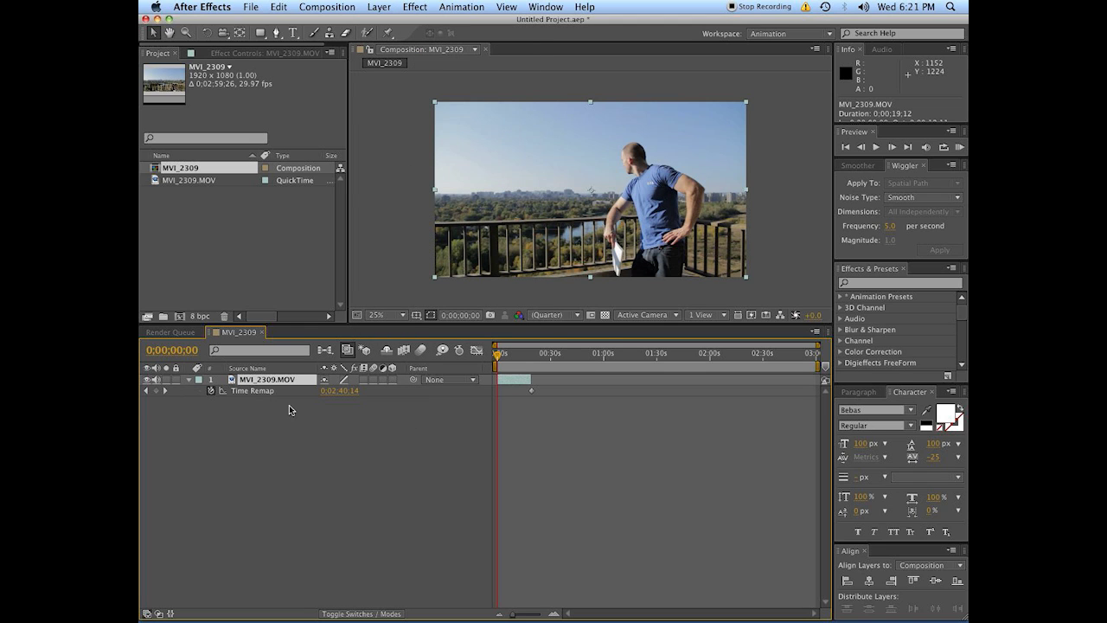
left_click(156, 391)
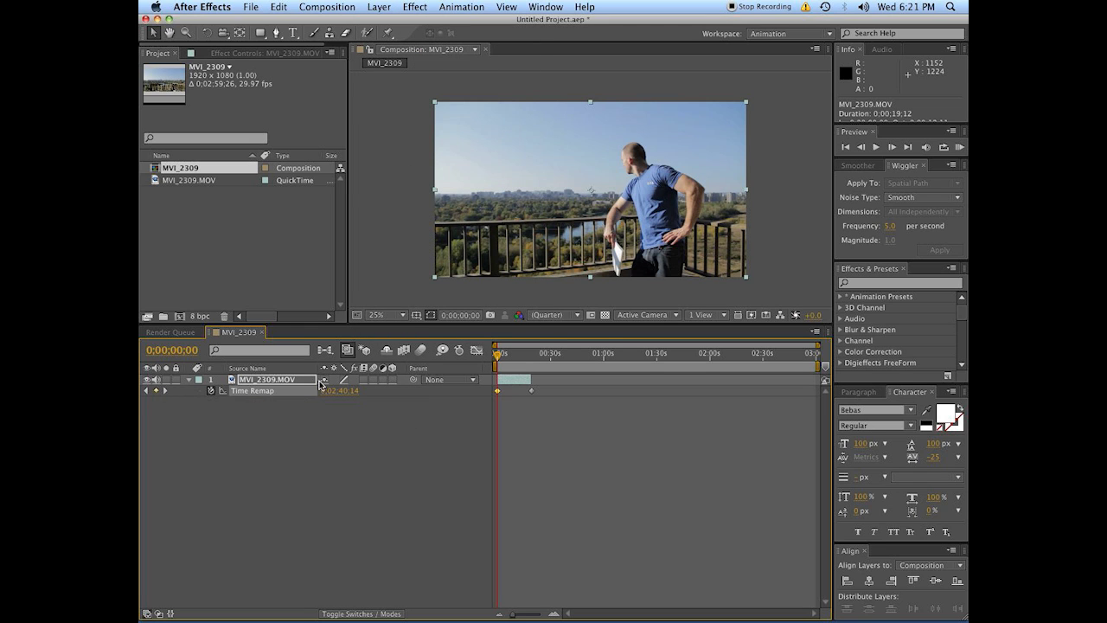
Step: Zoom the timeline in and add a Time Remap keyframe at frame 16
left_click(551, 614)
left_click(552, 614)
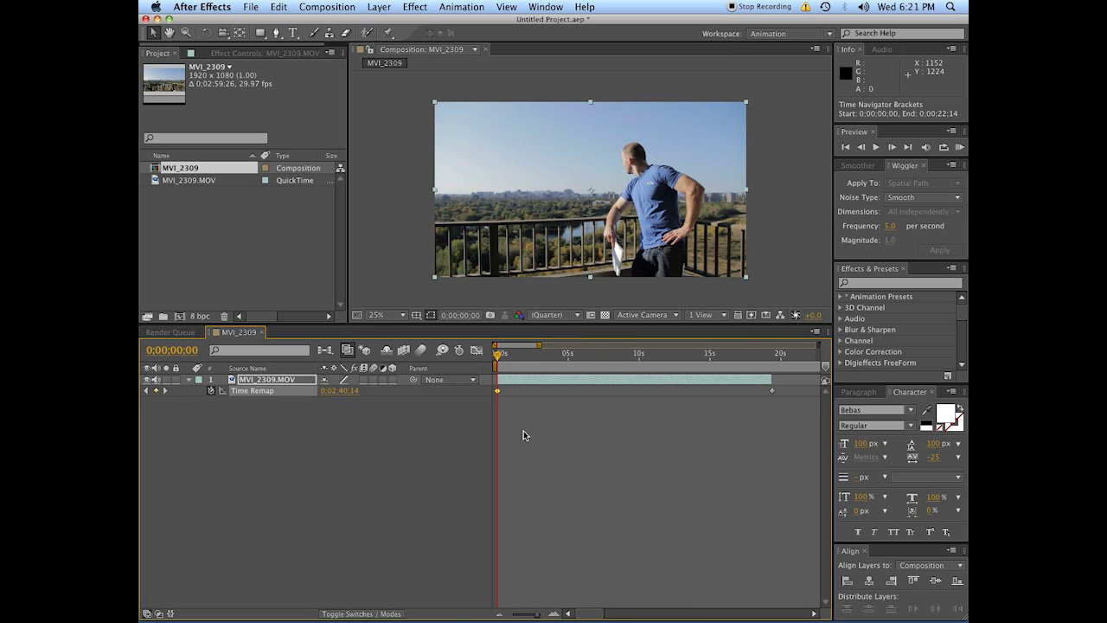
left_click(506, 363)
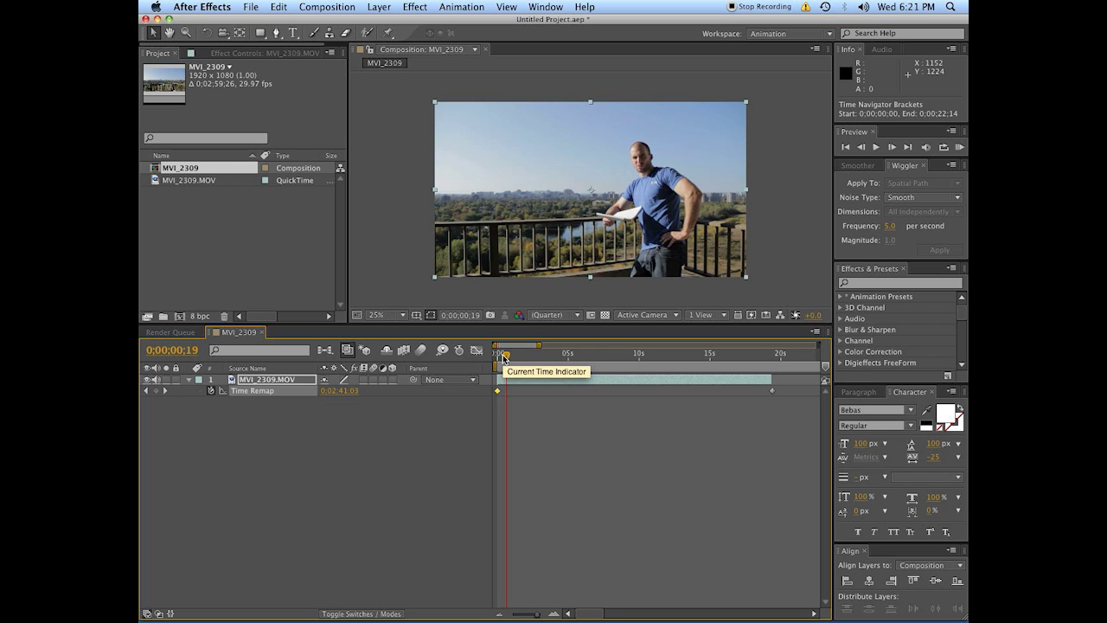
left_click_drag(507, 355, 493, 359)
key("space")
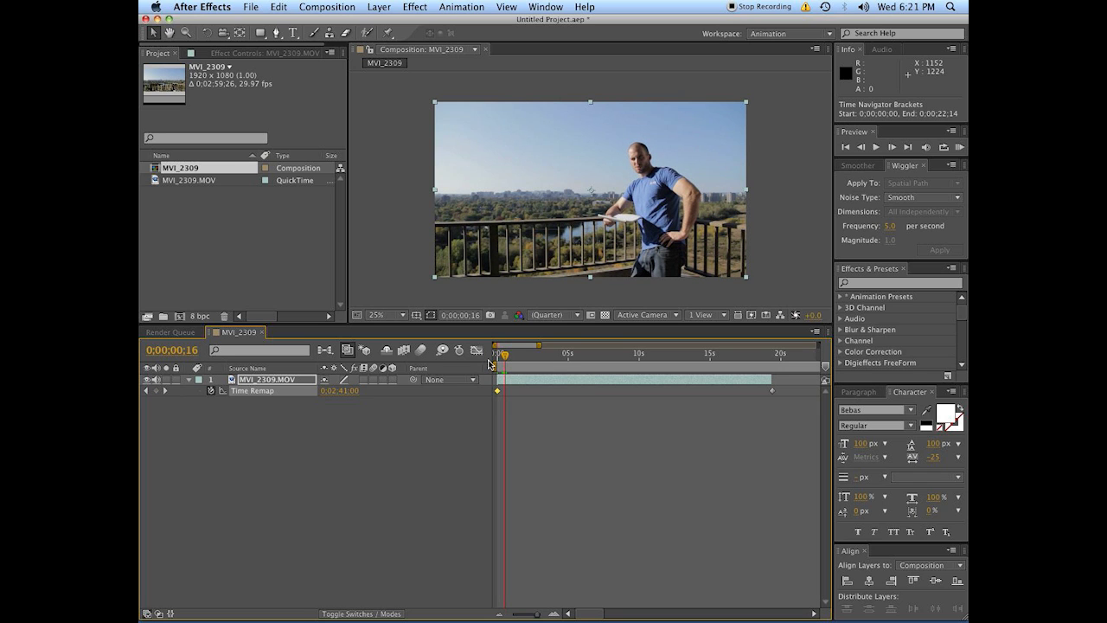
left_click(157, 391)
Step: Delete the final Time Remap keyframe, leaving only the 0;00 and frame-16 keyframes
left_click(773, 391)
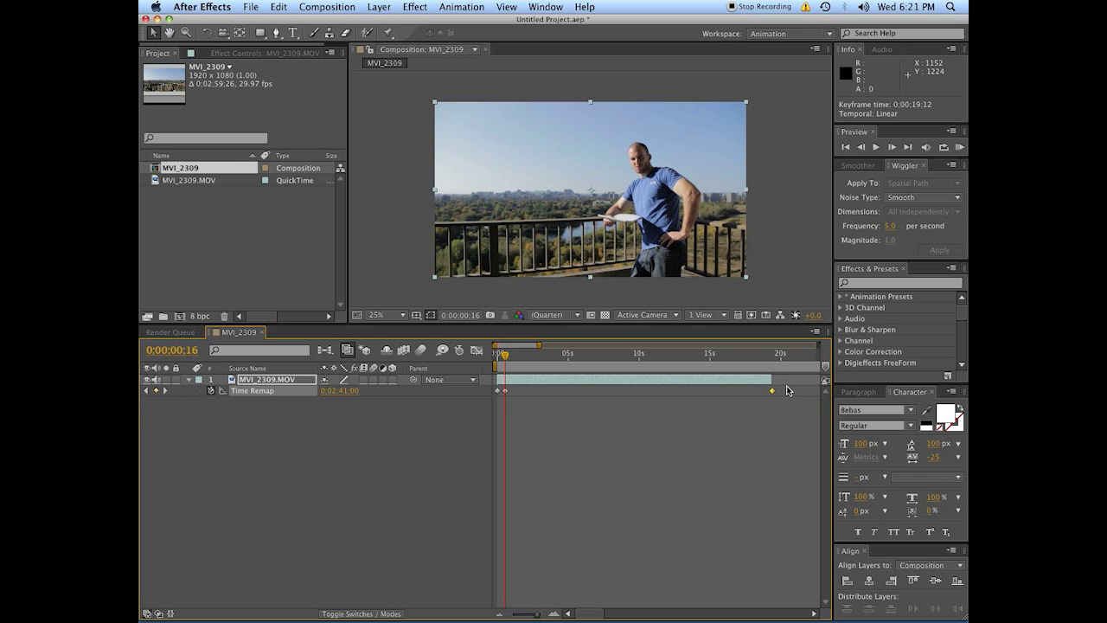
key("Delete")
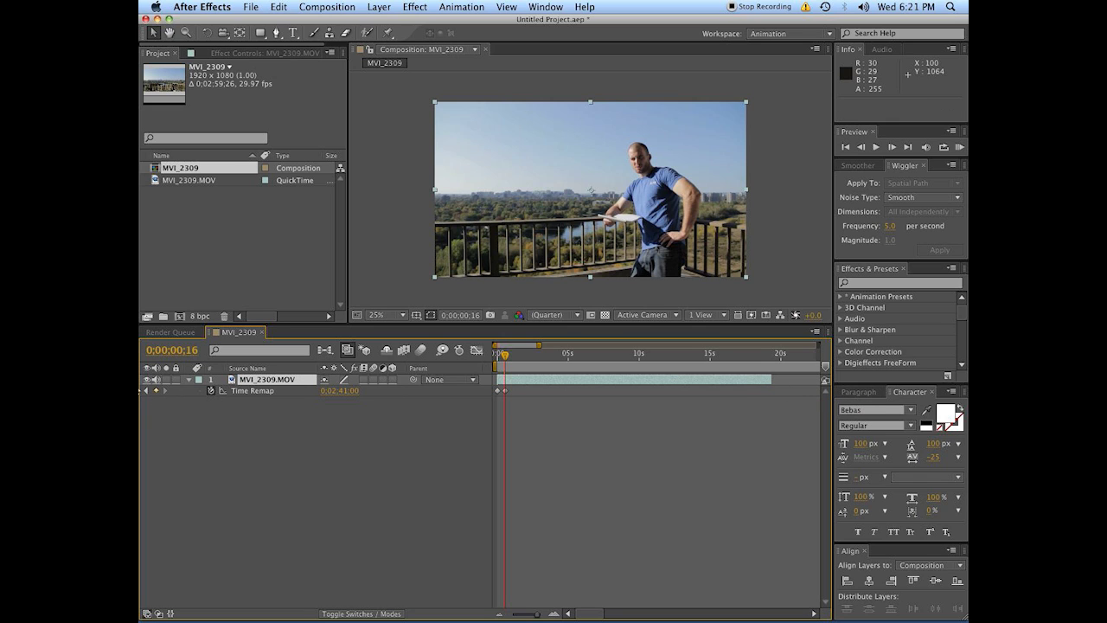
left_click(147, 391)
left_click(147, 391)
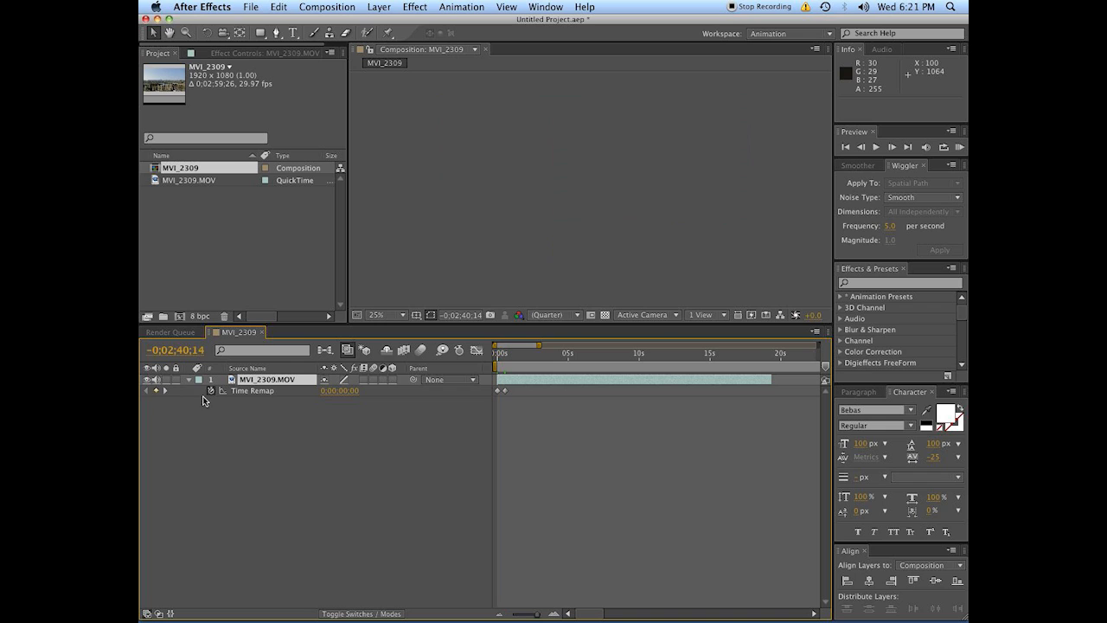
left_click(165, 392)
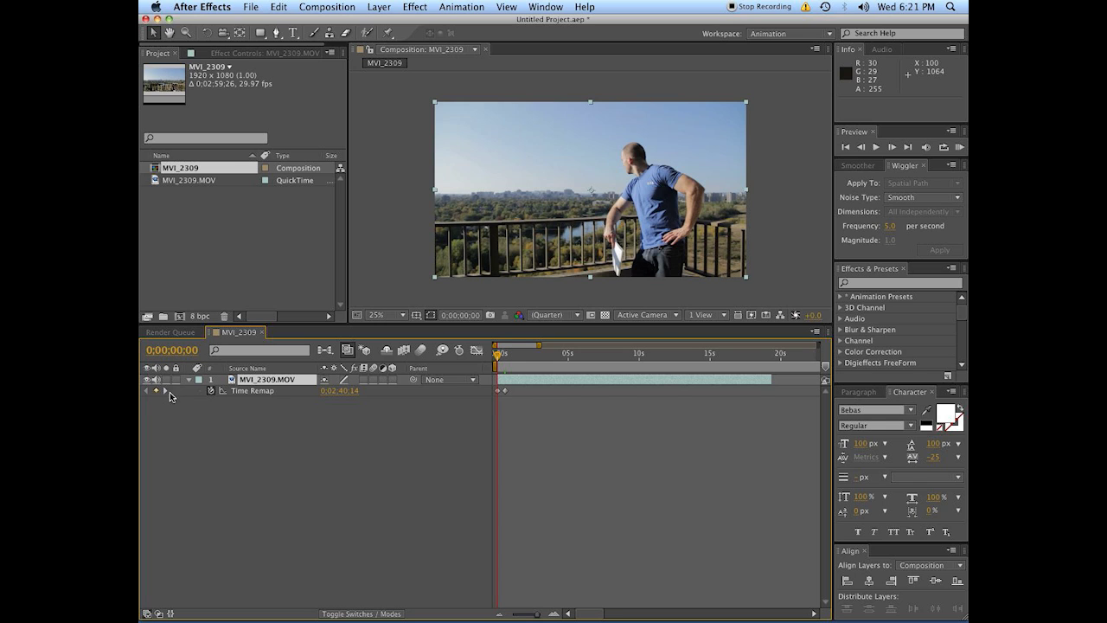
left_click(504, 370)
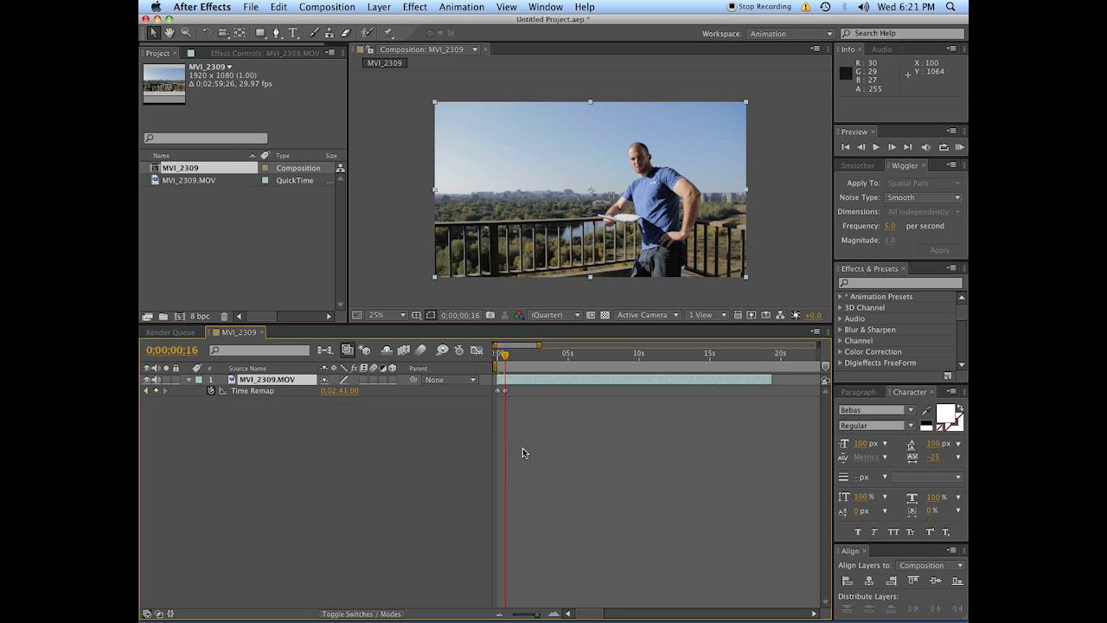
Step: Add loopOut("pingpong") to Time Remap, preview, and move the second keyframe to frame 8
left_click(211, 390, "alt")
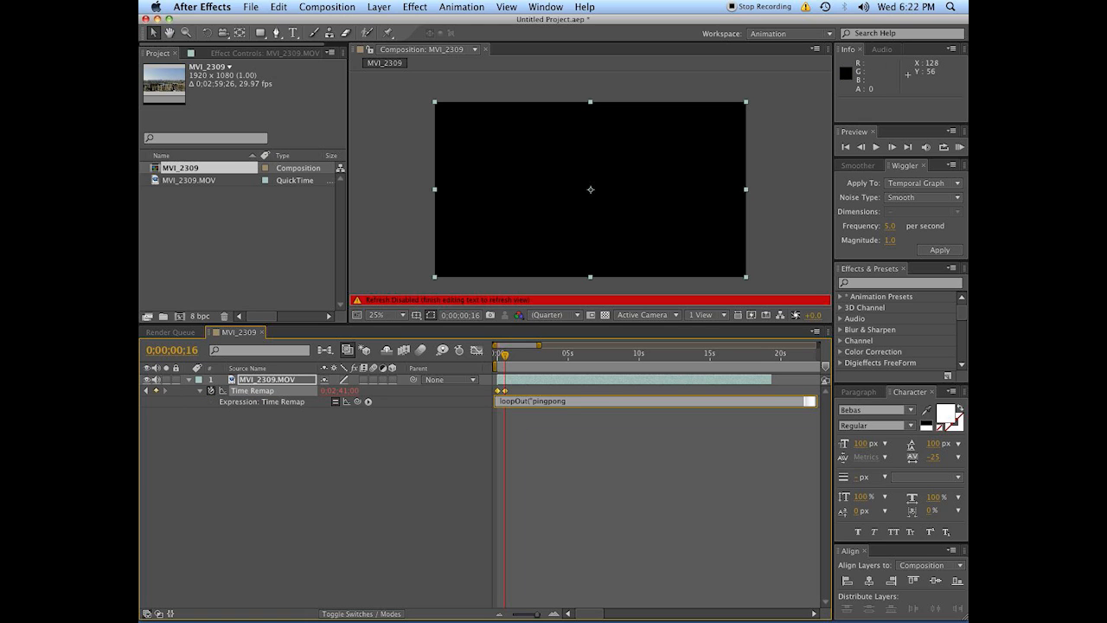
left_click(455, 110)
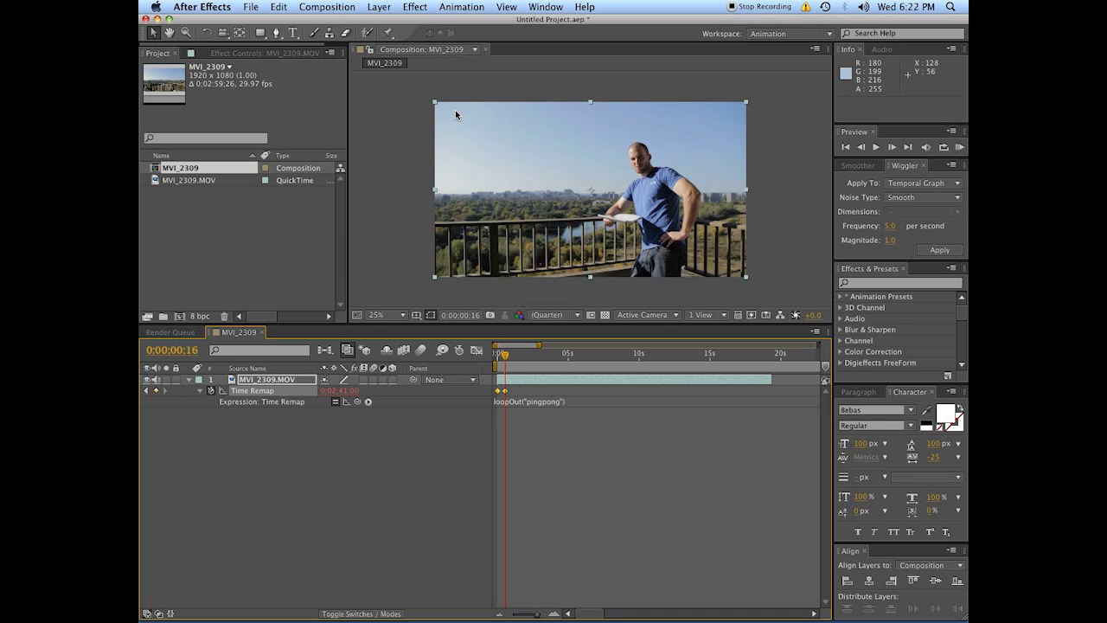
key("space")
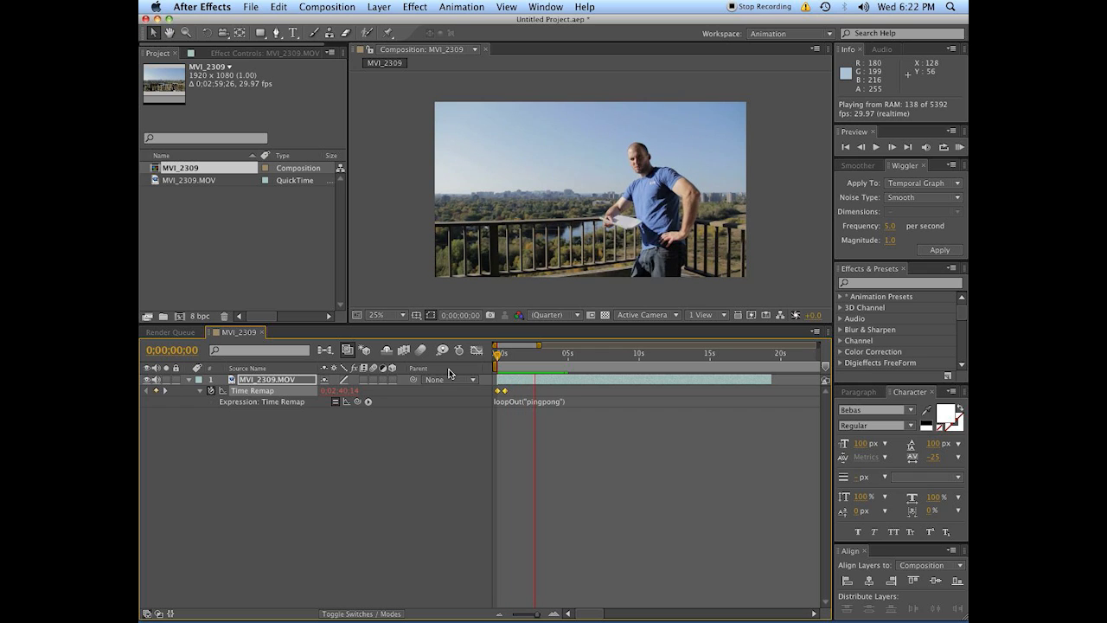
key("space")
left_click_drag(505, 391, 499, 391)
key("space")
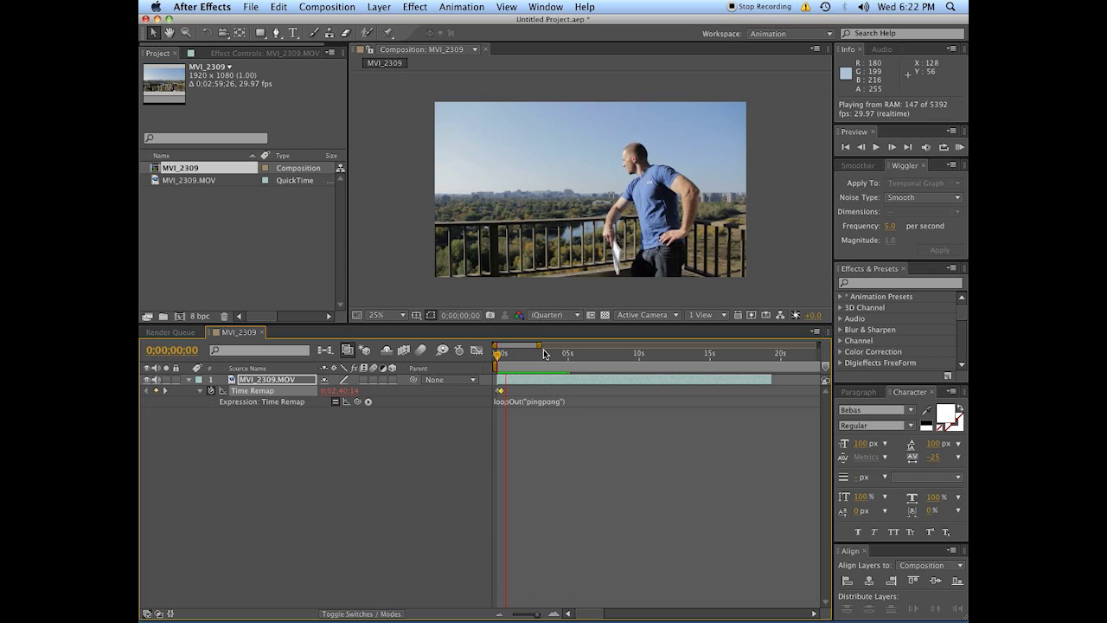
Step: Move the second Time Remap keyframe from frame 8 to frame 13
key("space")
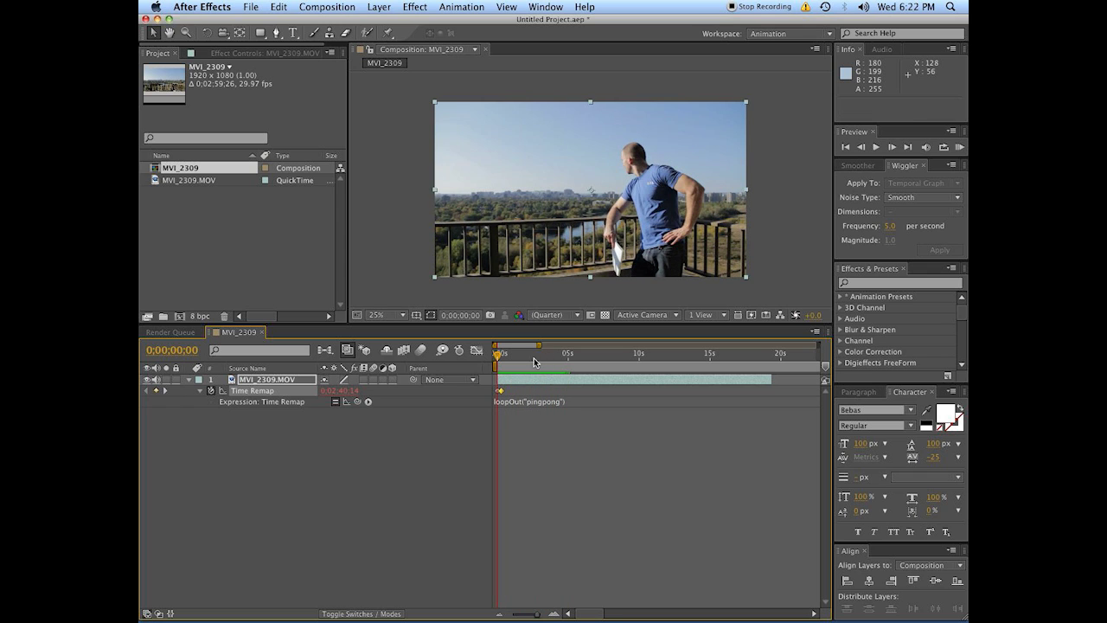
left_click_drag(517, 368, 503, 394)
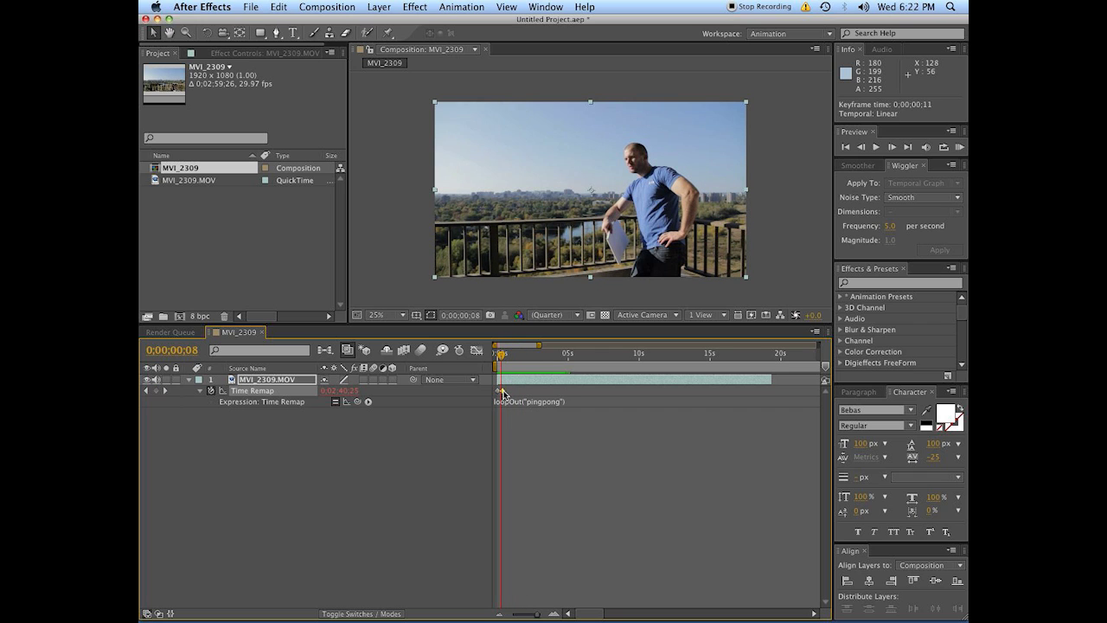
left_click(544, 402)
Step: Change the Time Remap expression to loopOut("cycle") and RAM-preview the repeating clip
double_click(545, 401)
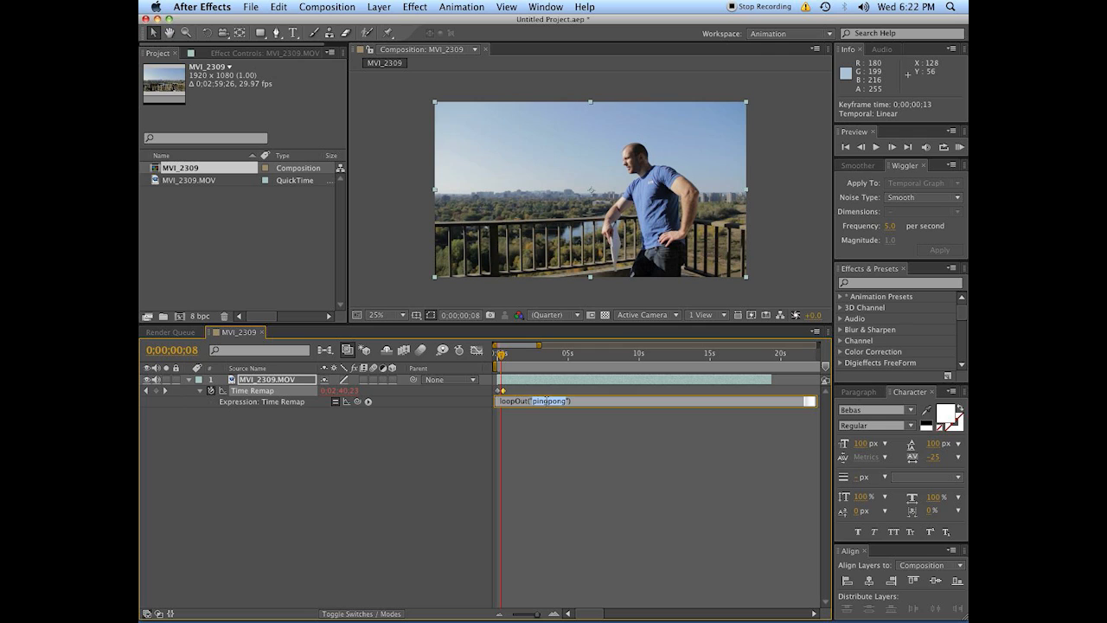
type("cycle")
key("KP_Enter")
key("KP_0")
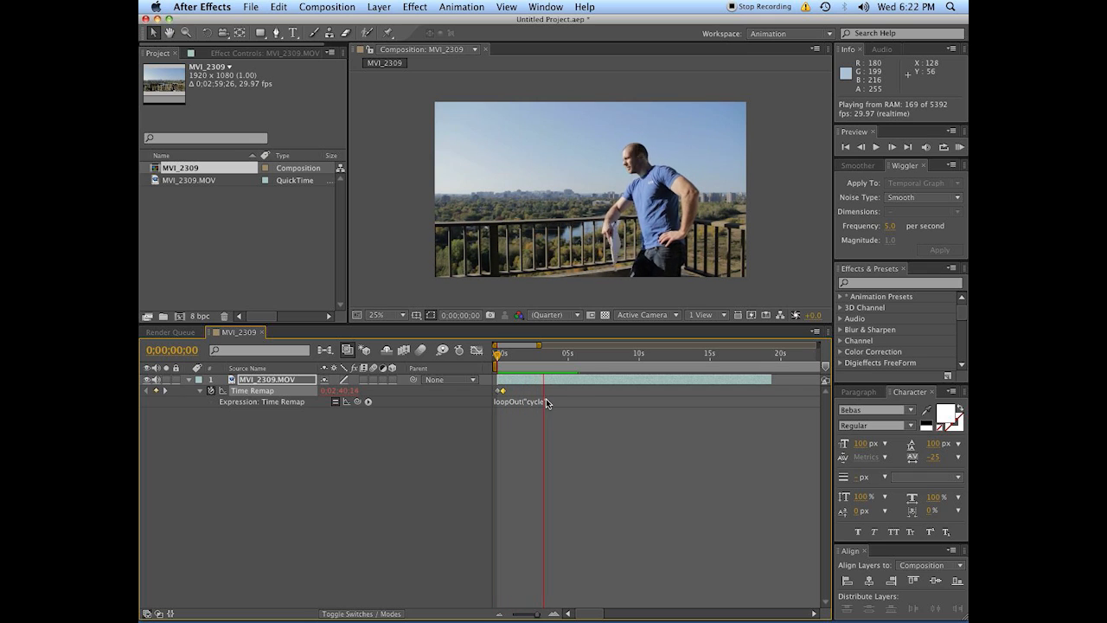
key("space")
left_click(536, 428)
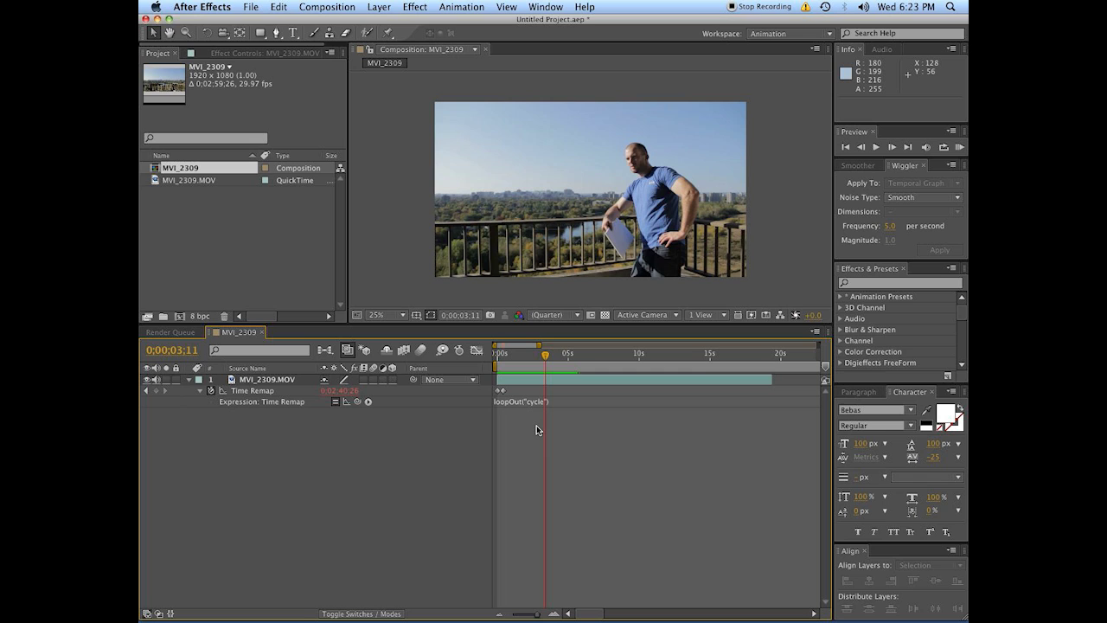
key("space")
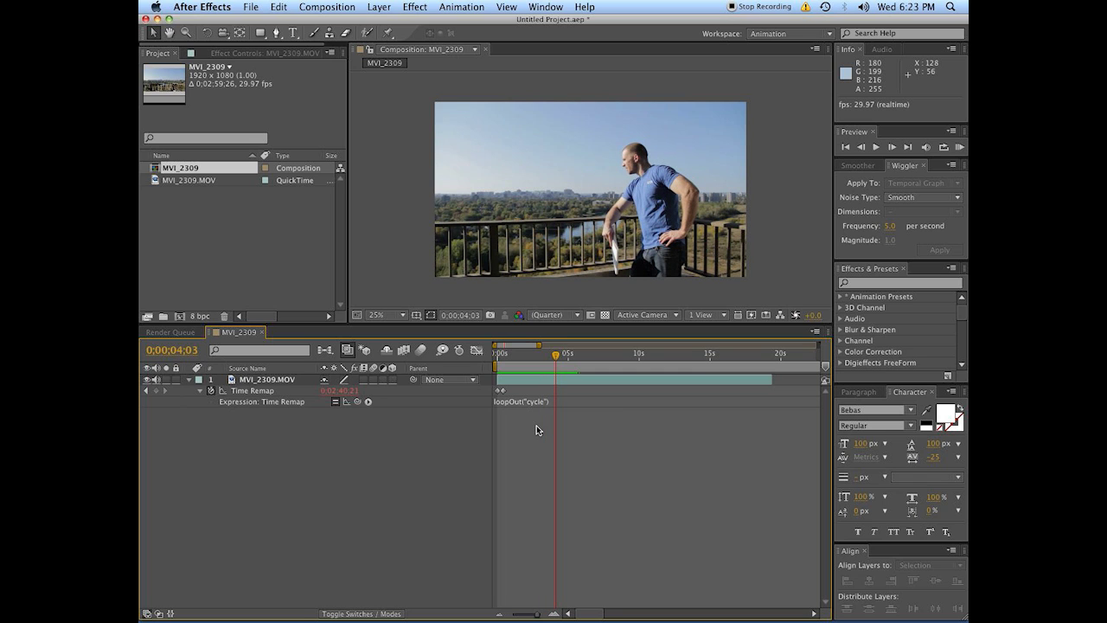